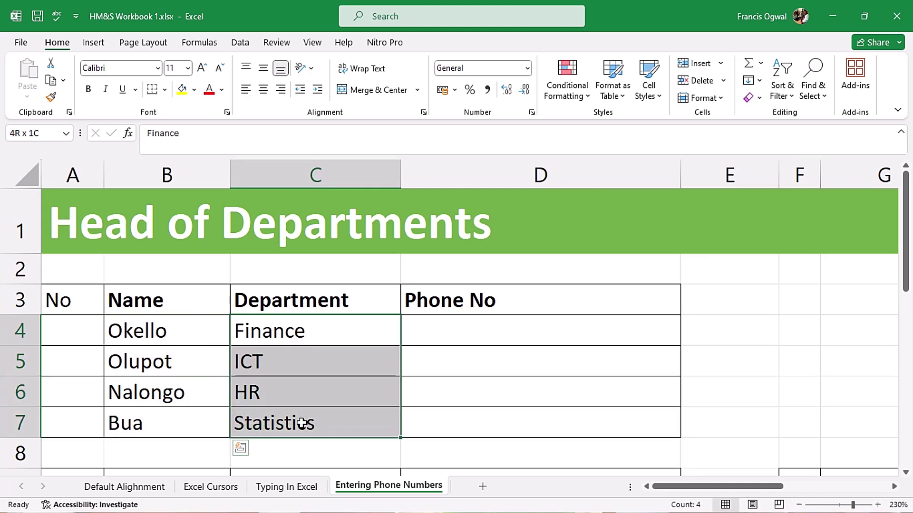
drag(464, 340, 478, 424)
click(562, 332)
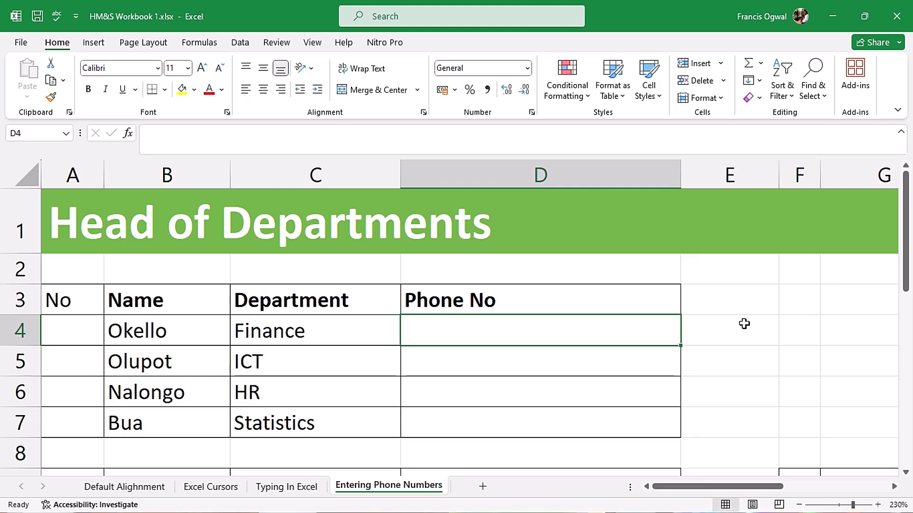
text(0)
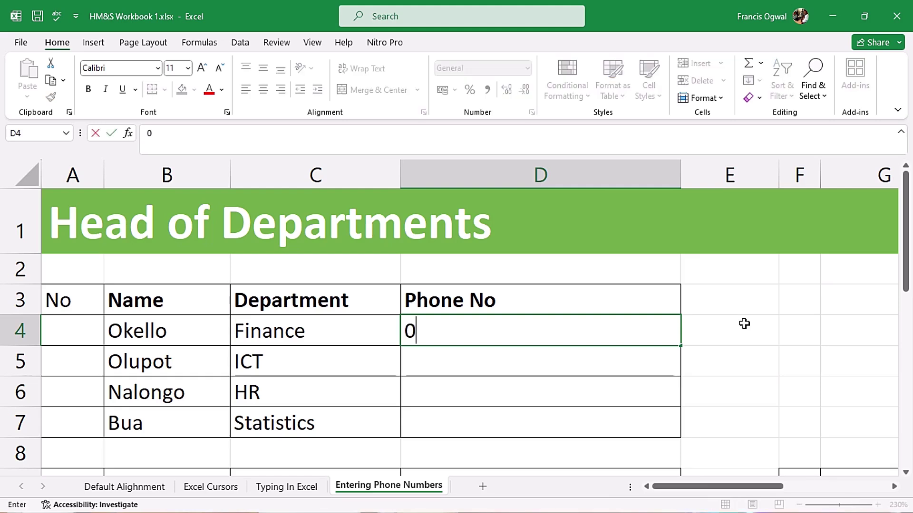
text(781000000)
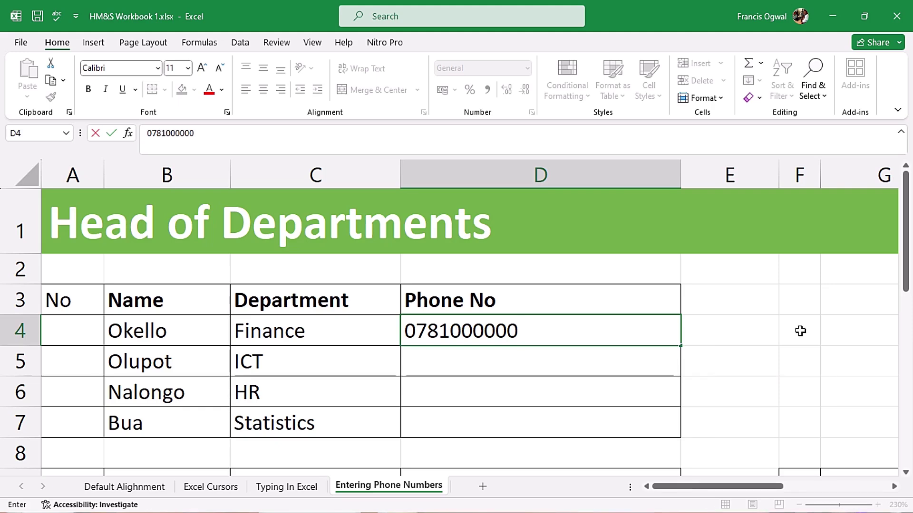
key(Return)
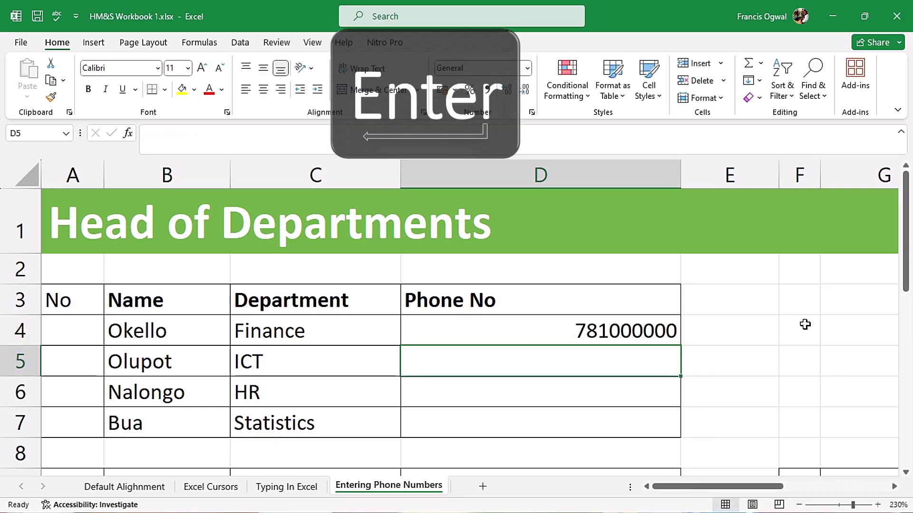
click(643, 335)
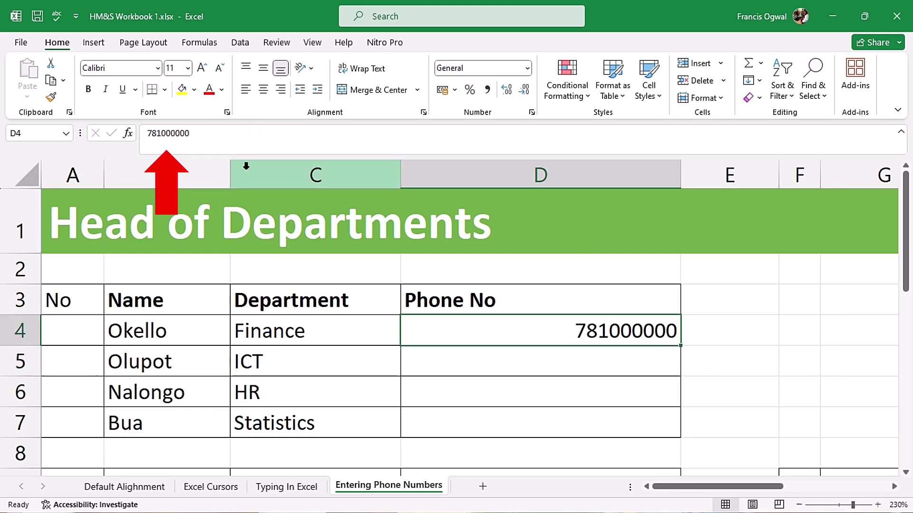
key(Delete)
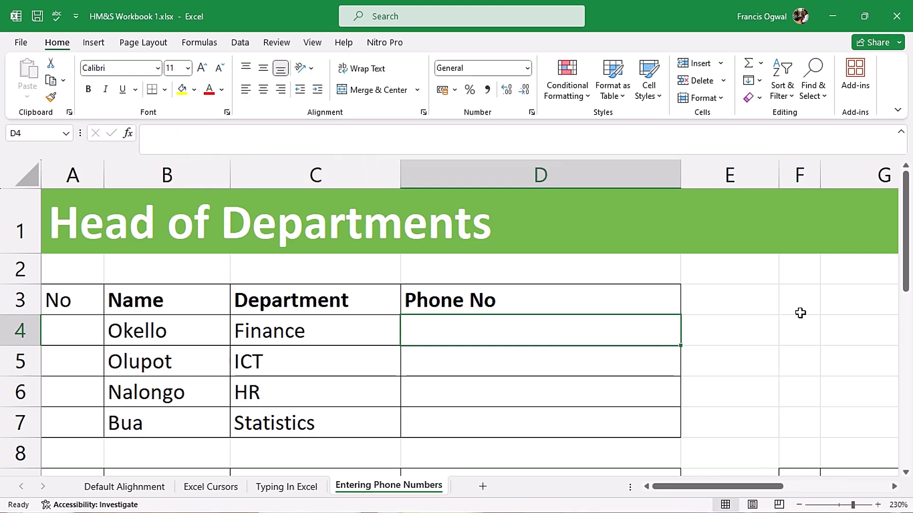
text(0781000000)
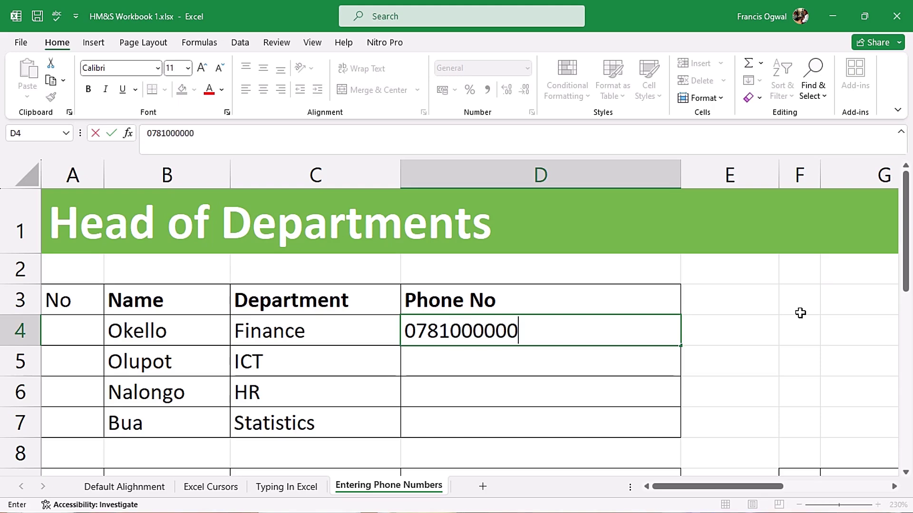
click(405, 329)
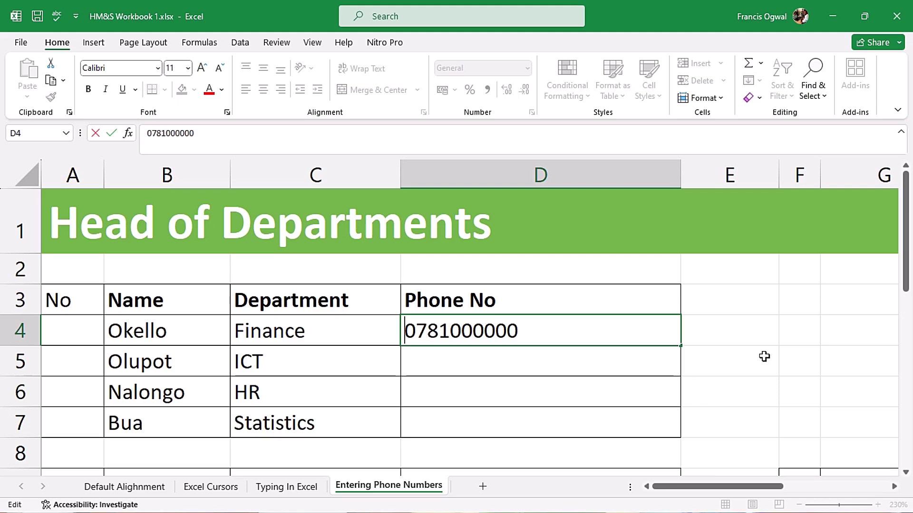
key(apostrophe)
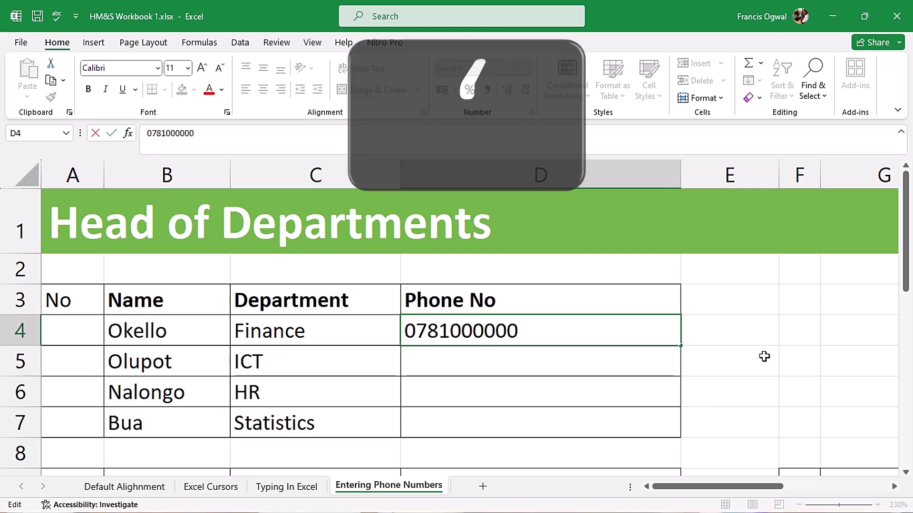
text(')
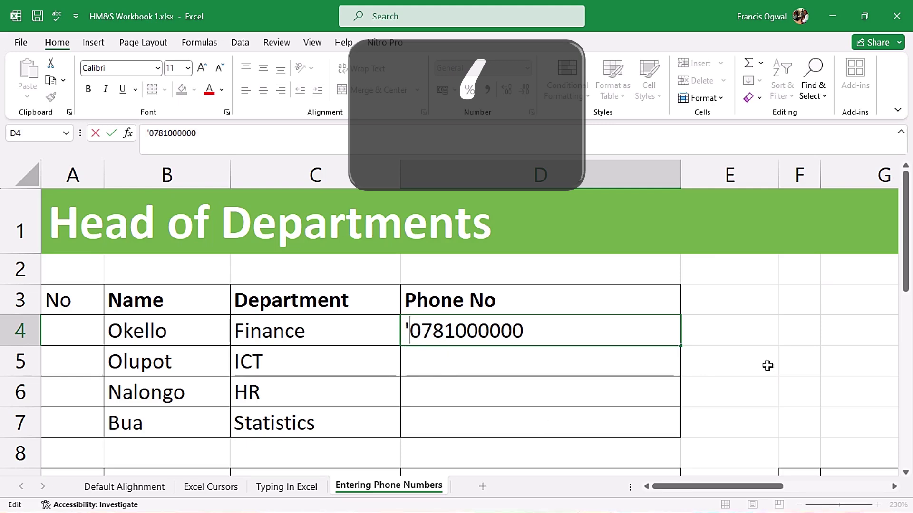
key(Return)
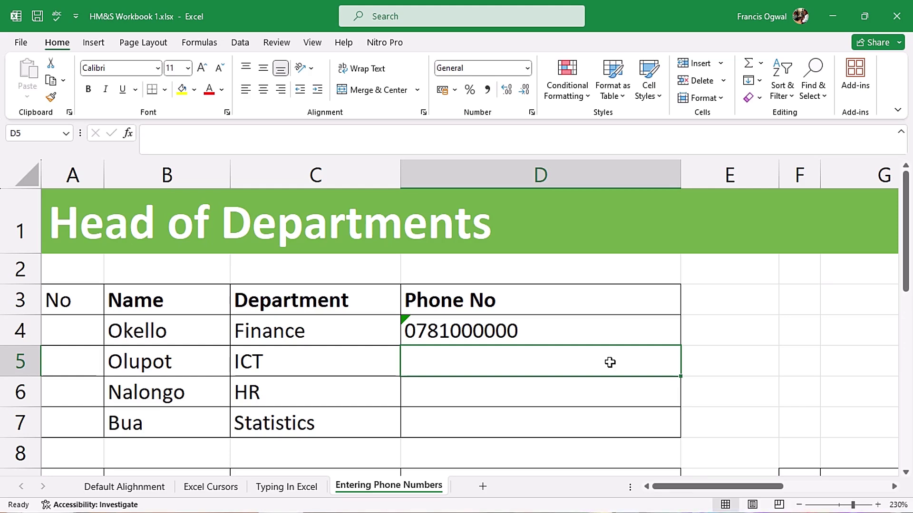
click(566, 336)
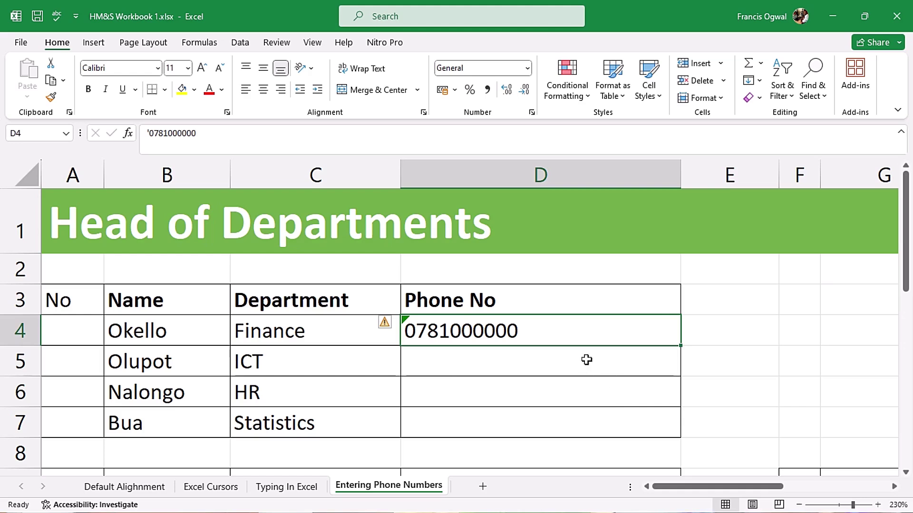
click(532, 359)
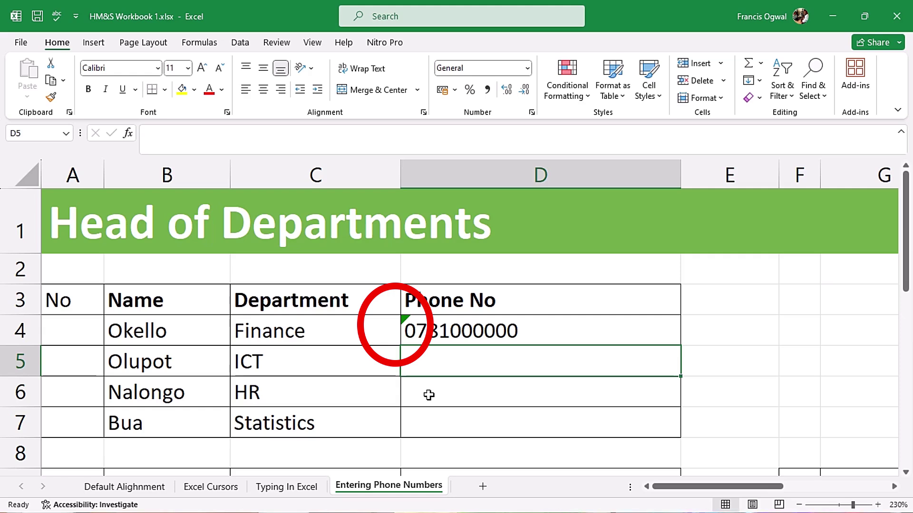
click(471, 330)
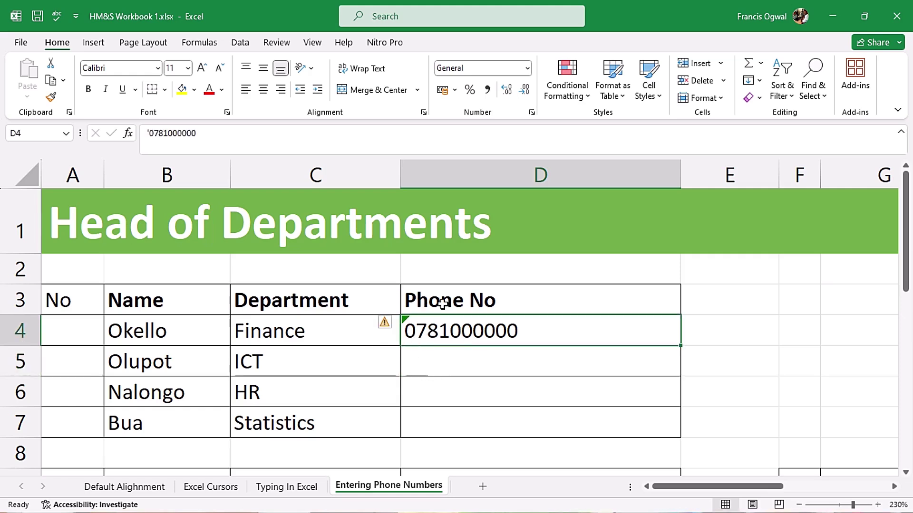
click(386, 324)
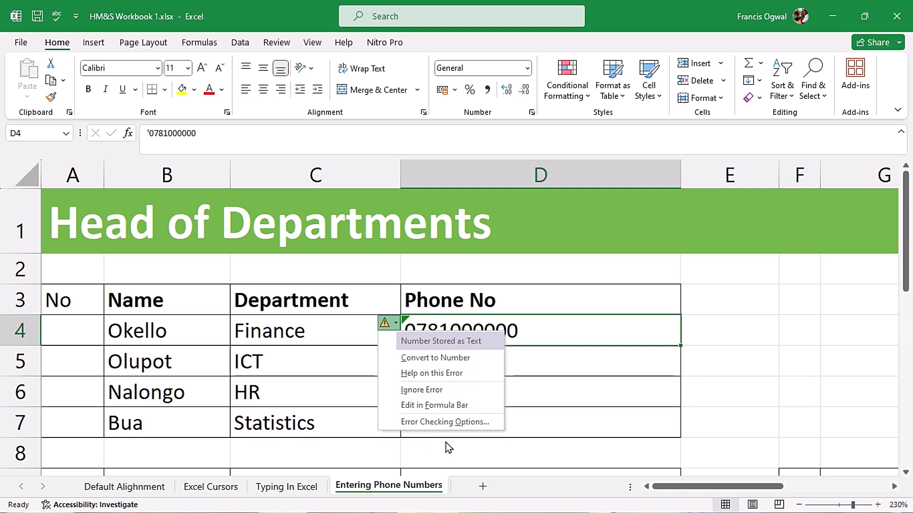
click(453, 391)
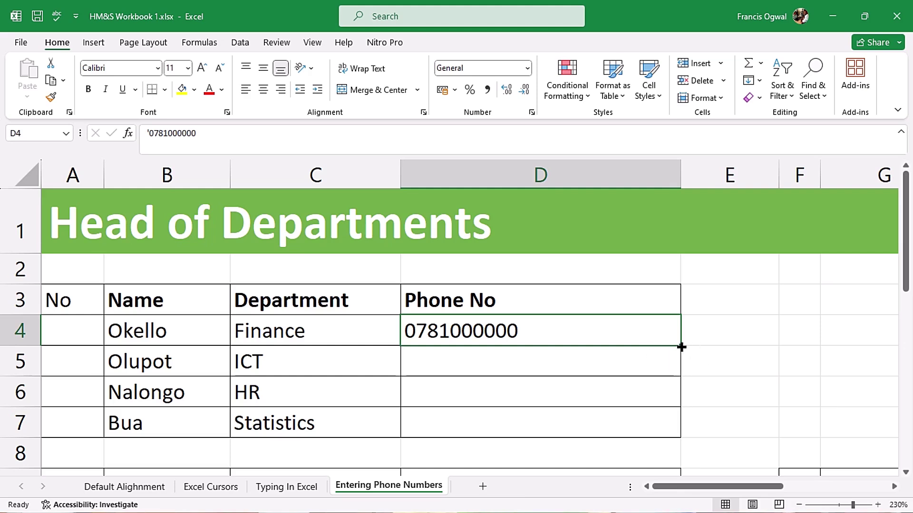
drag(681, 346, 679, 434)
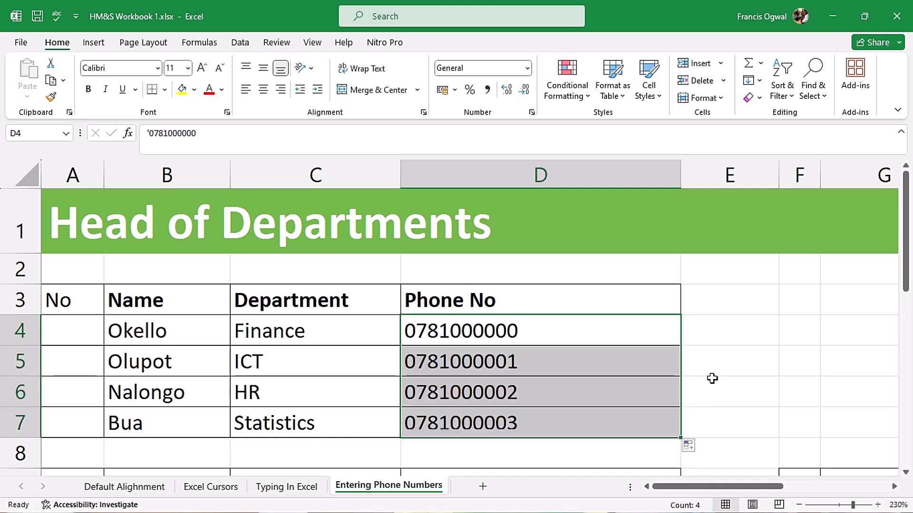
click(763, 360)
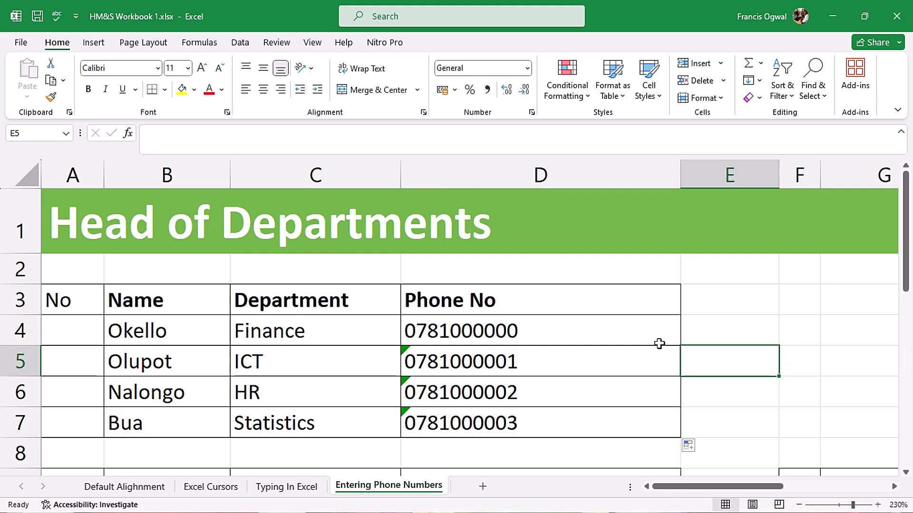
drag(585, 352, 586, 421)
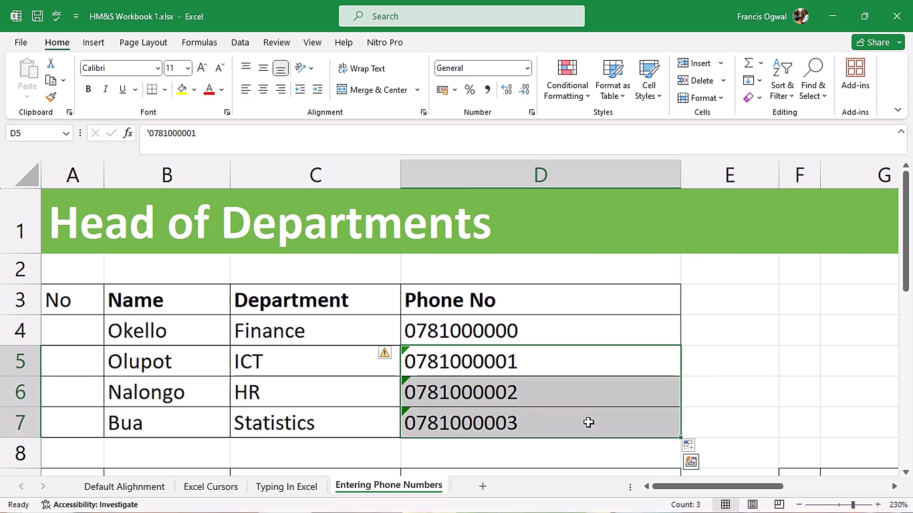
click(385, 354)
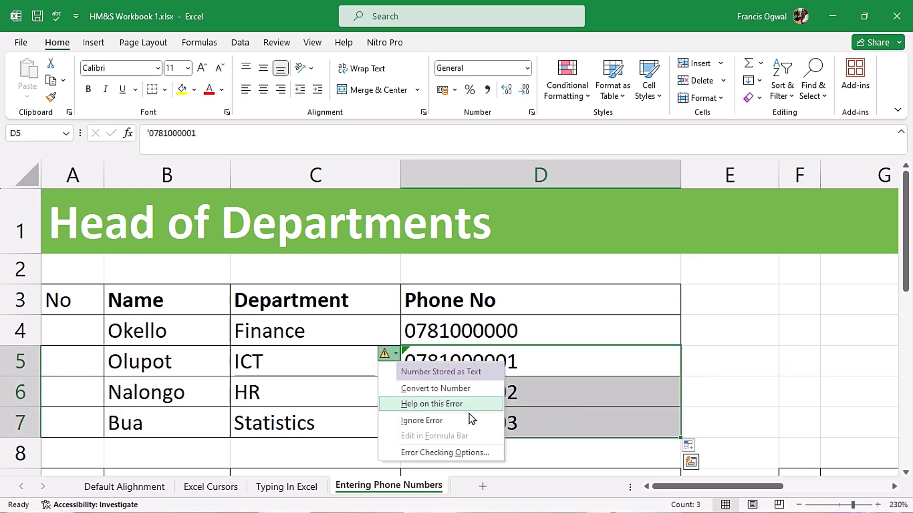
click(445, 422)
click(765, 320)
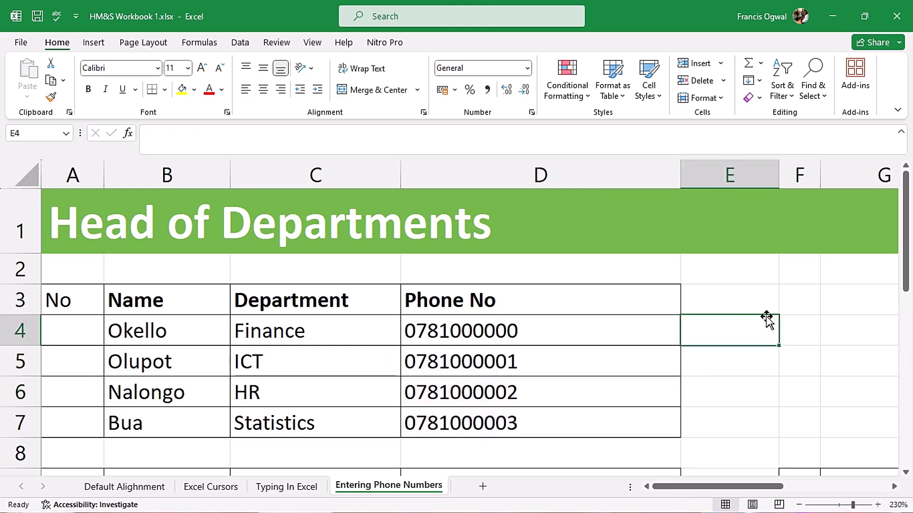
click(575, 338)
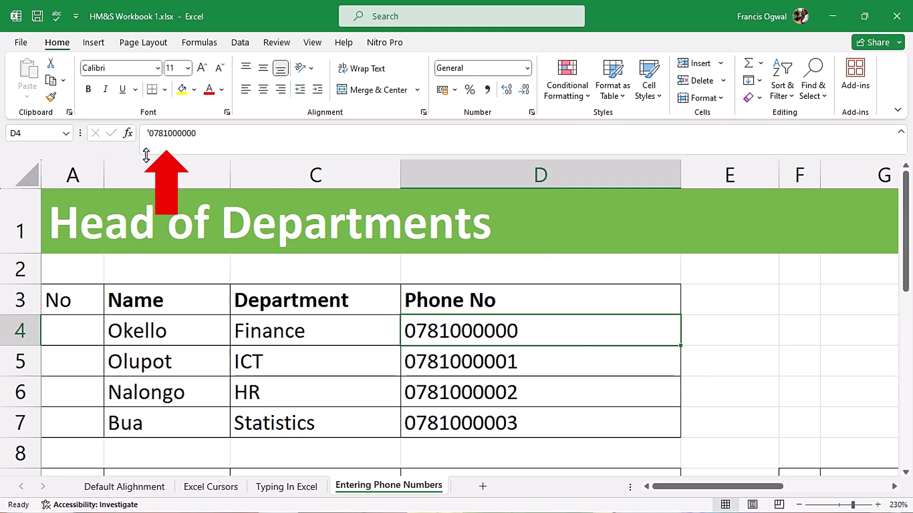
Step: Scroll down to the second table and select its first Phone No cell, D10
drag(906, 240, 909, 329)
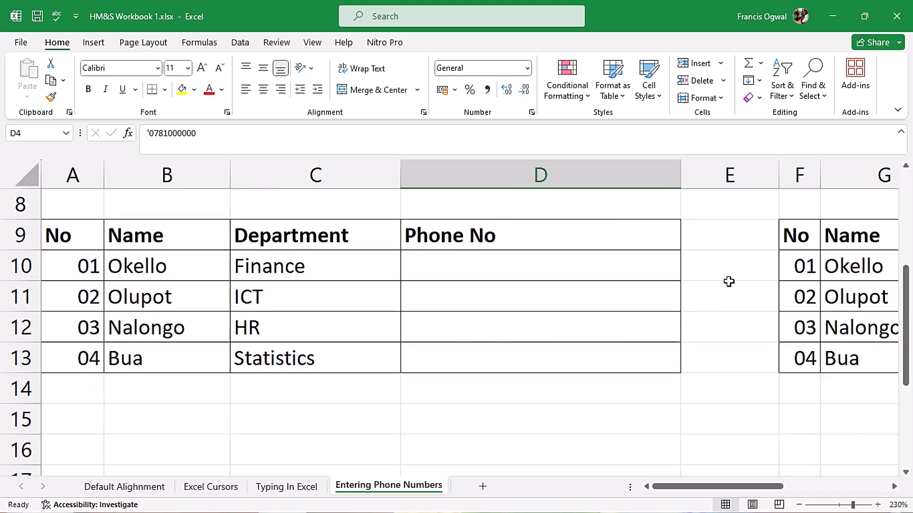
click(585, 271)
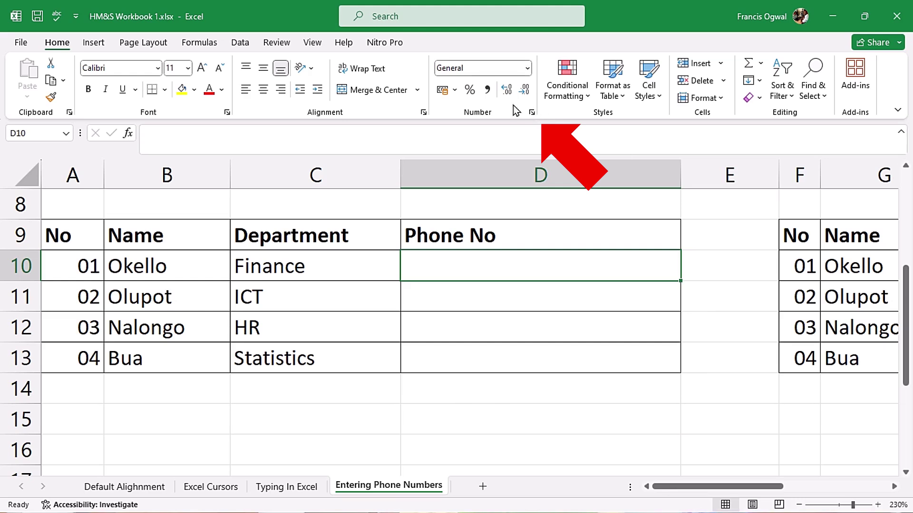
Step: Apply the Text number category to D10 through Format Cells (Ctrl+1)
click(532, 112)
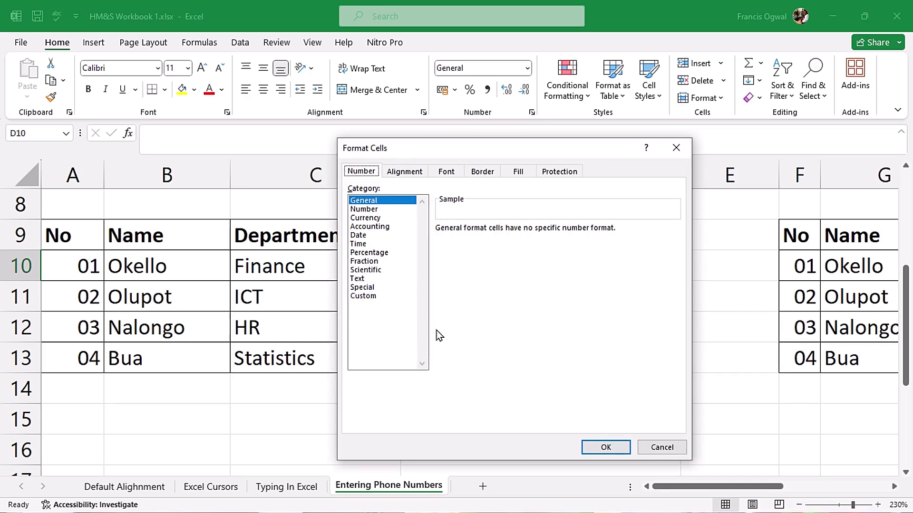
key(Escape)
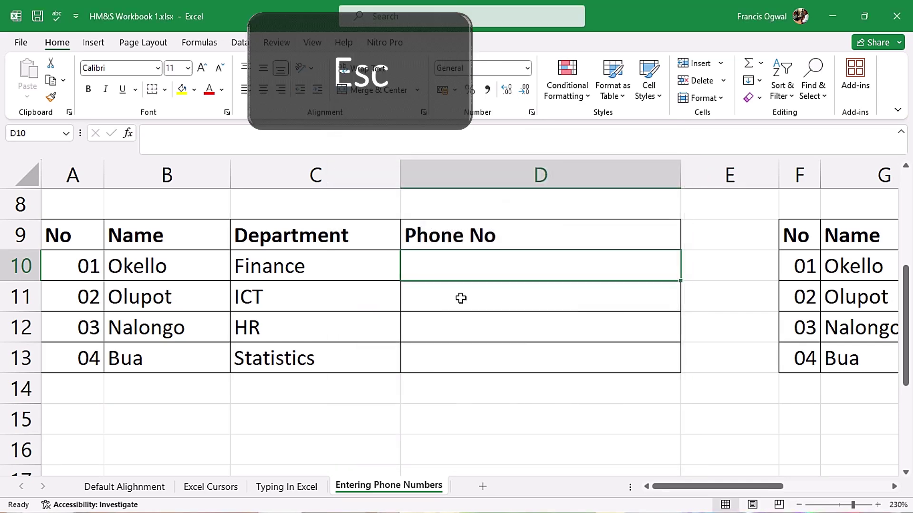
right_click(483, 264)
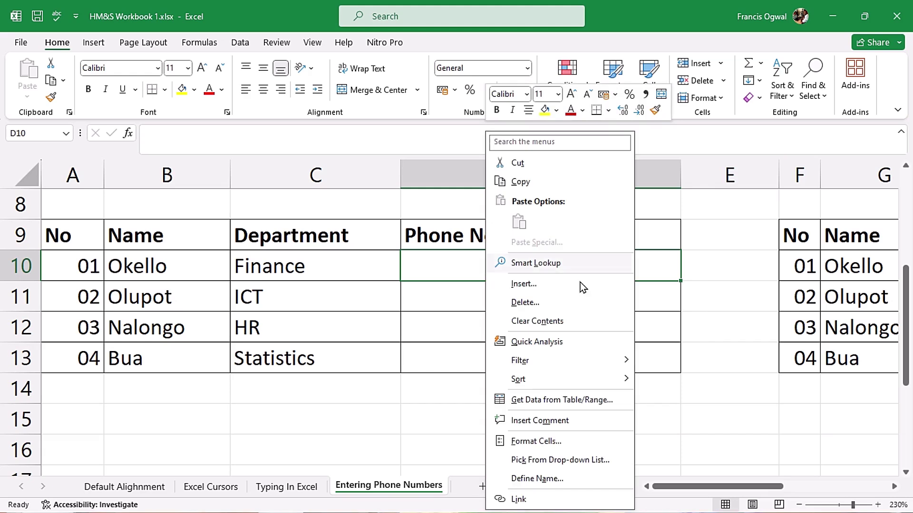
click(533, 441)
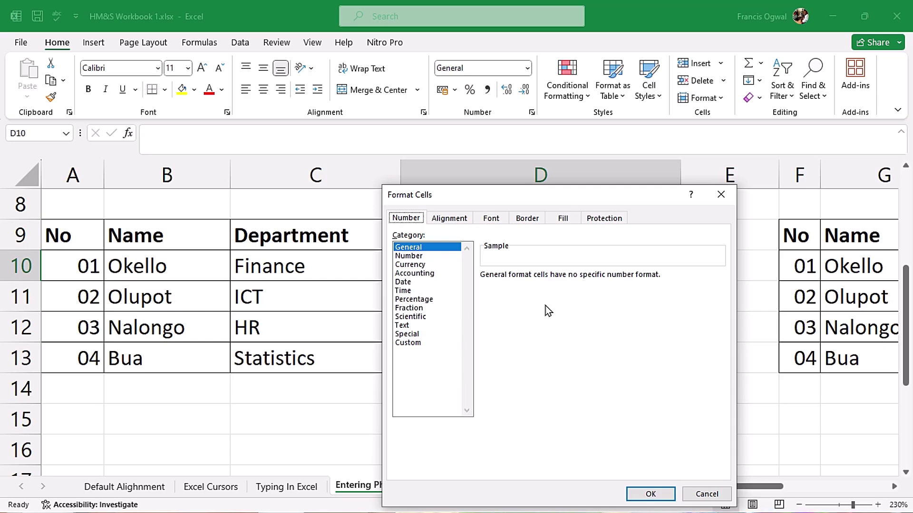
key(Escape)
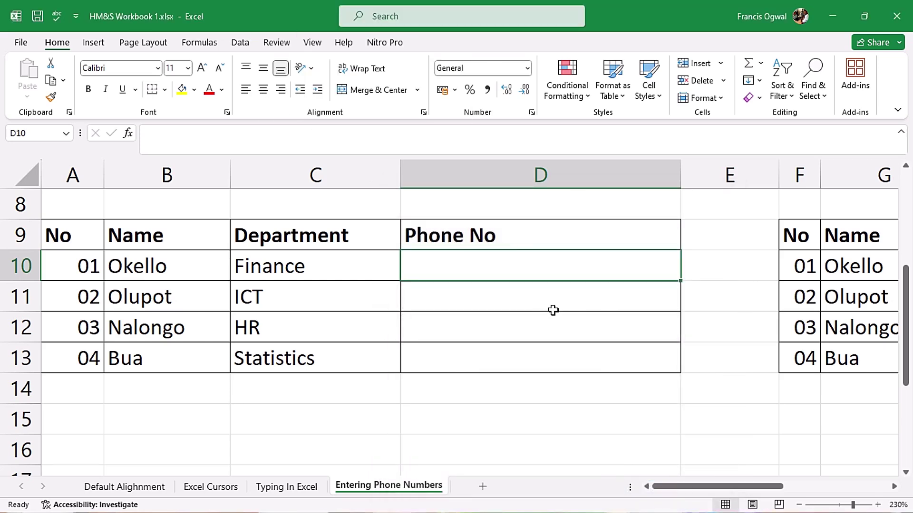
key(ctrl+1)
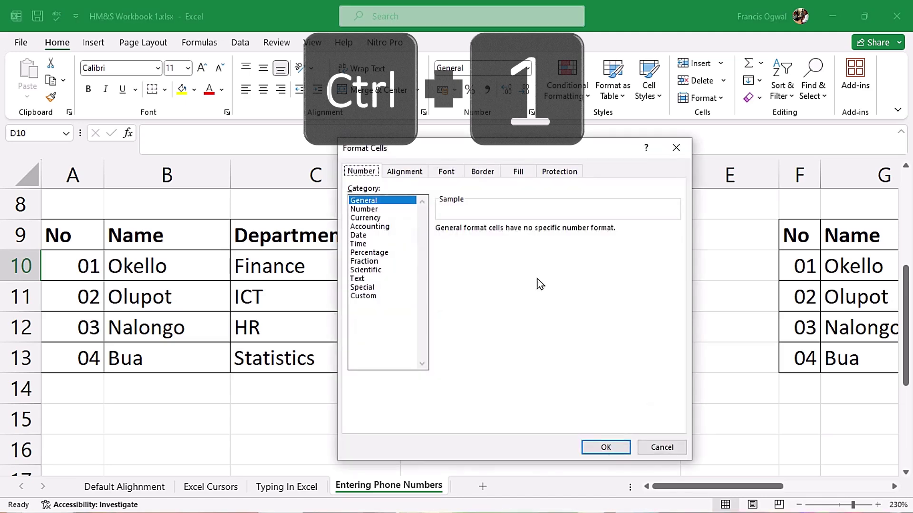
click(372, 279)
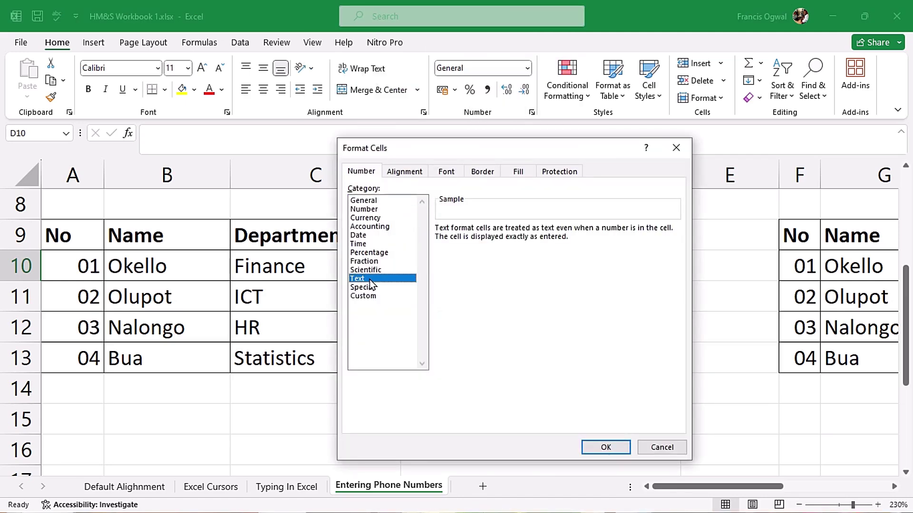
click(613, 450)
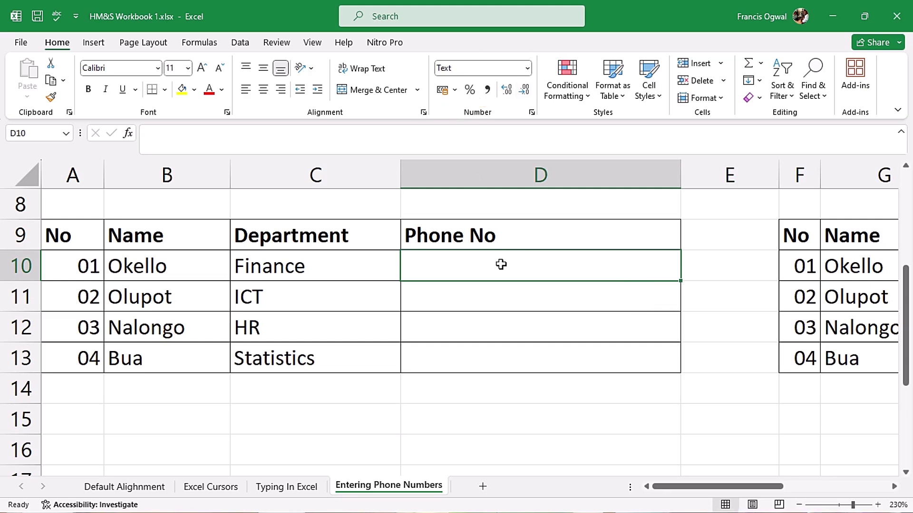
text(0)
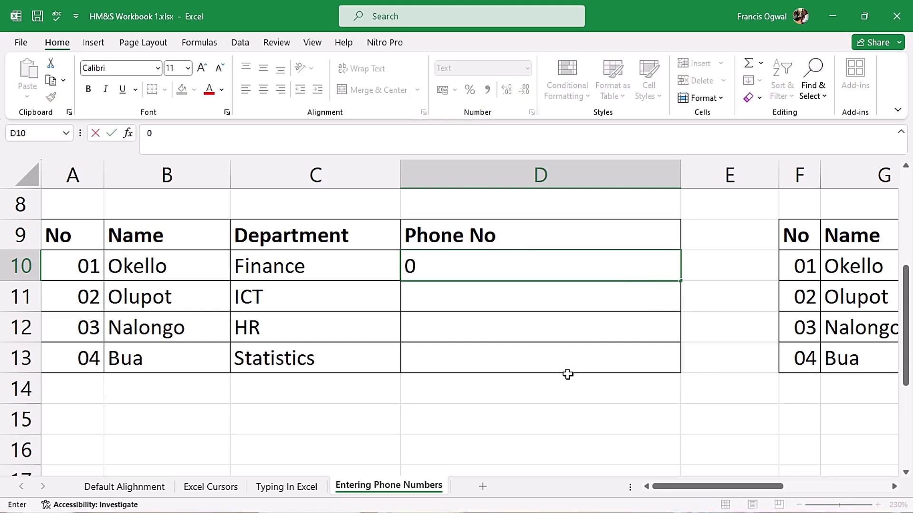
text(7810000)
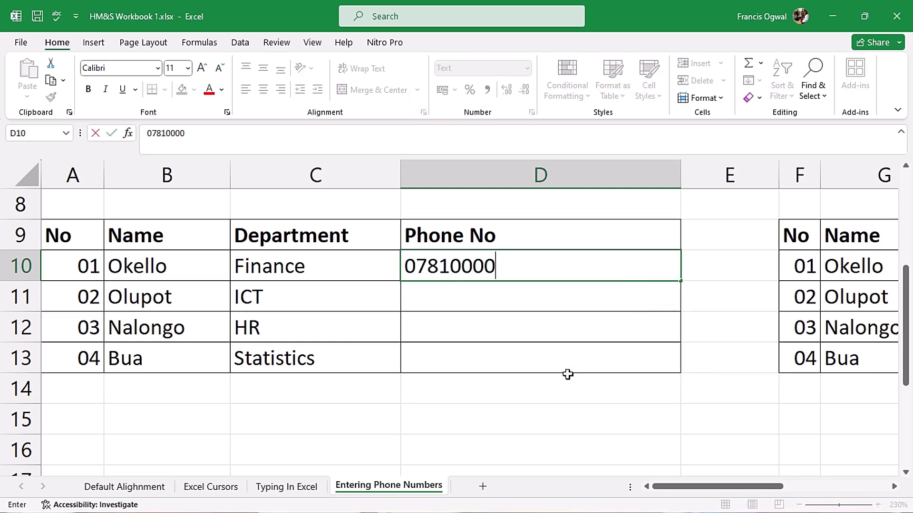
text(00)
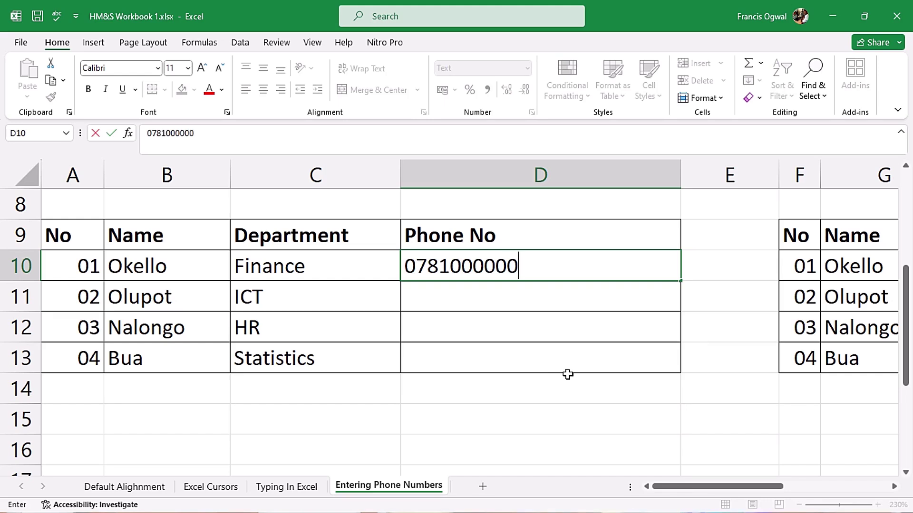
key(Return)
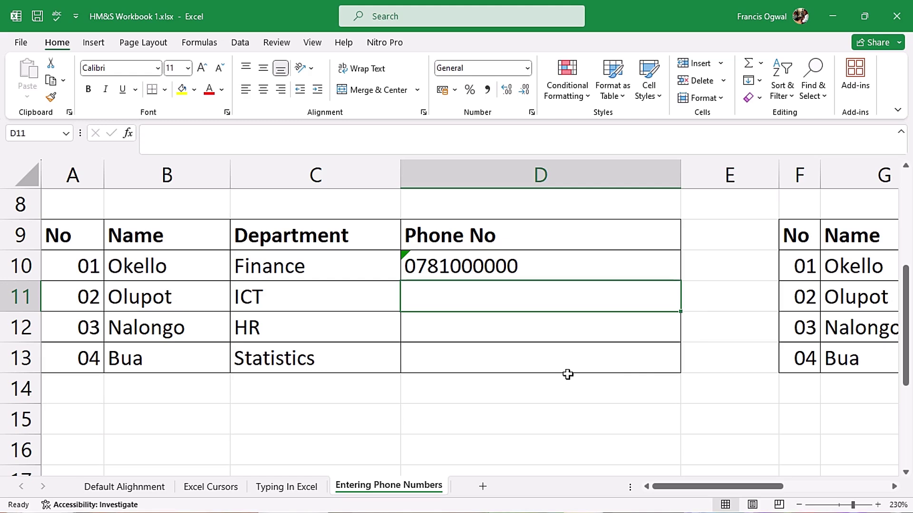
click(440, 263)
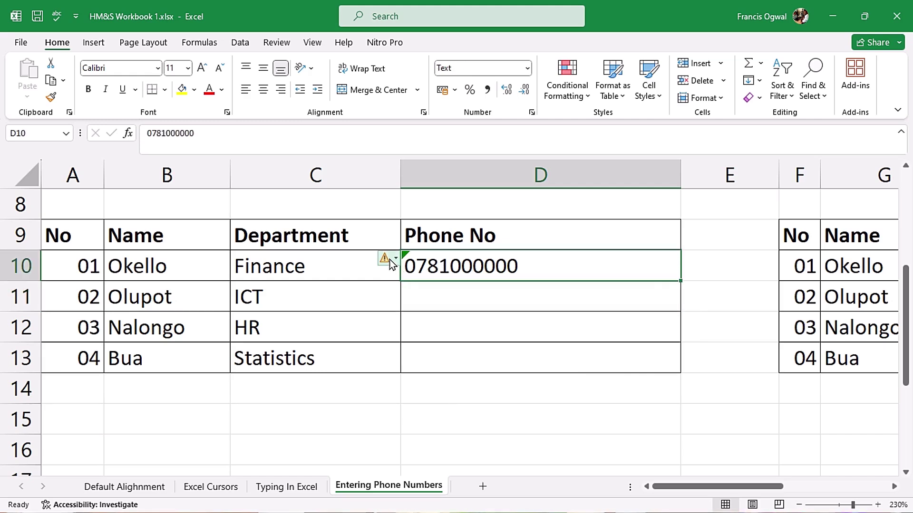
click(390, 260)
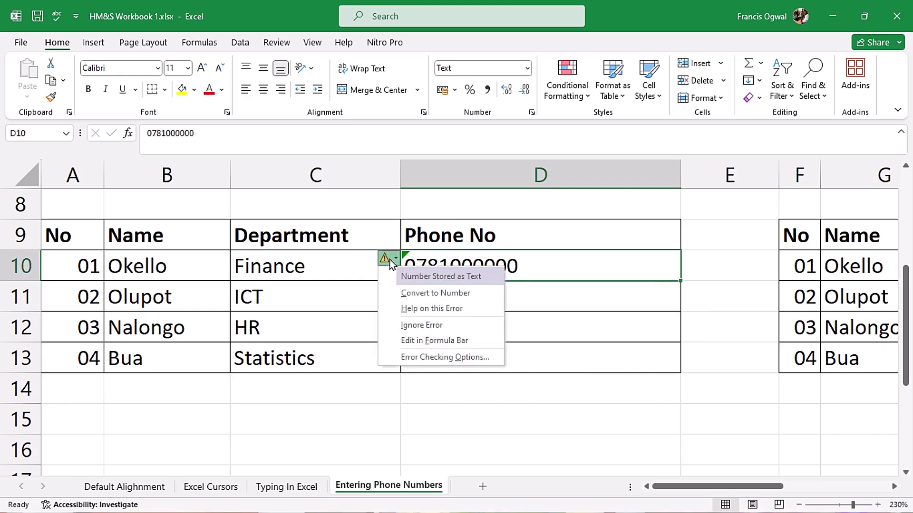
click(449, 327)
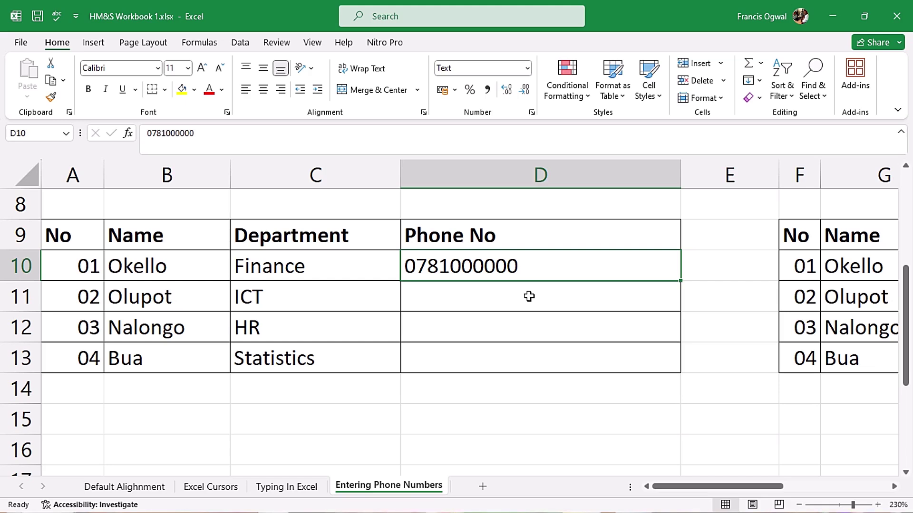
Step: Select D11:D13 and choose the Text category in Format Cells
click(527, 296)
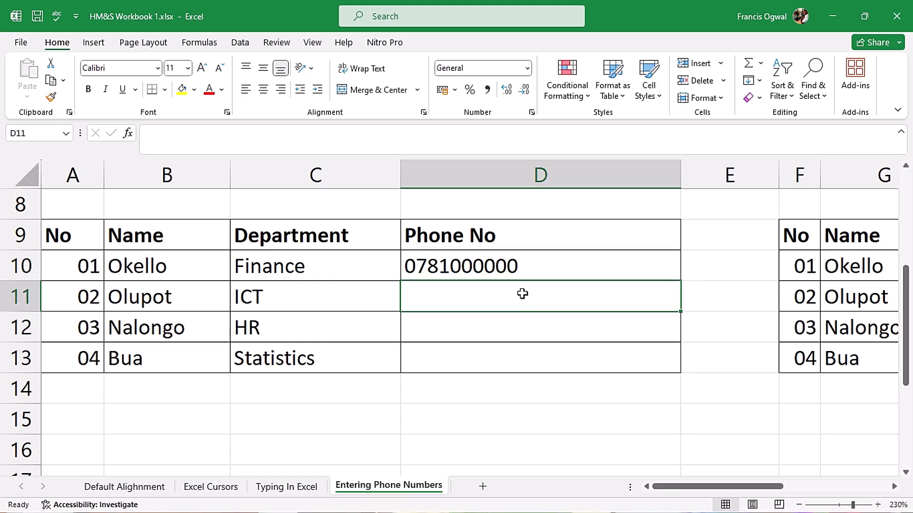
drag(522, 293, 526, 364)
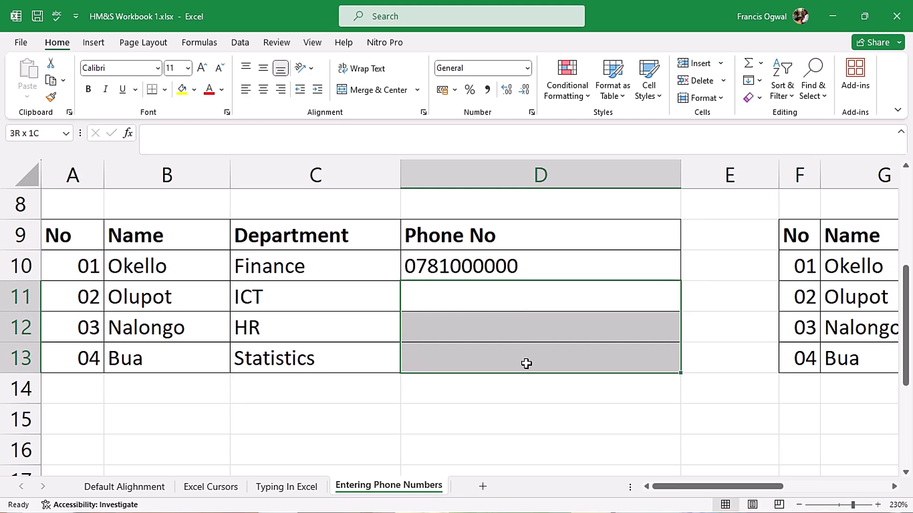
scroll(526, 364, down, 1)
key(ctrl+1)
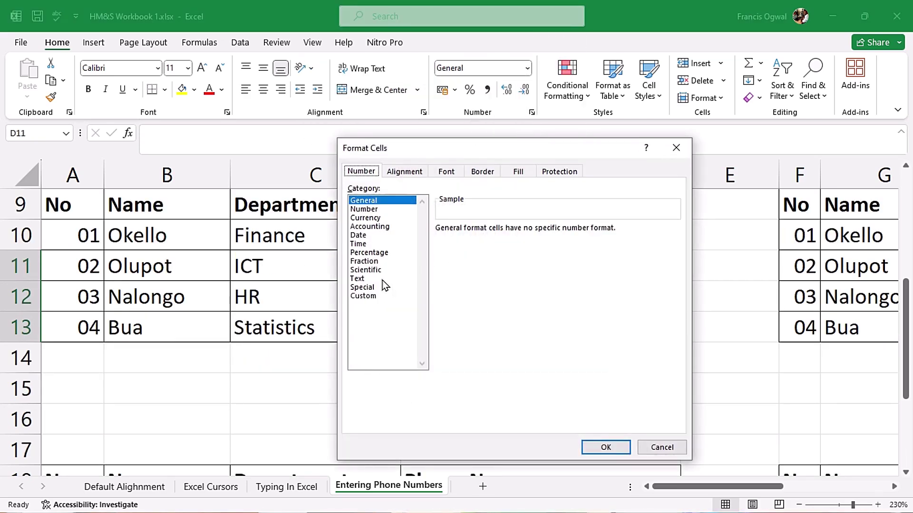
click(382, 280)
click(605, 446)
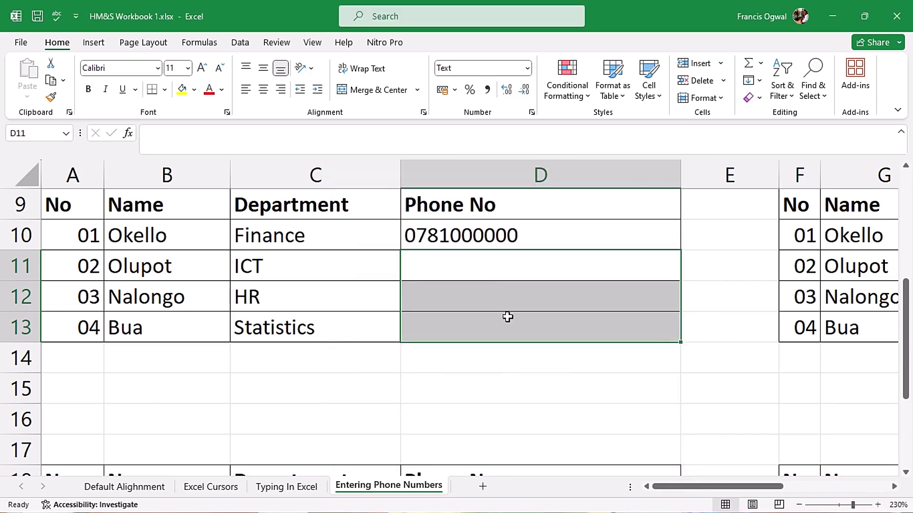
click(497, 270)
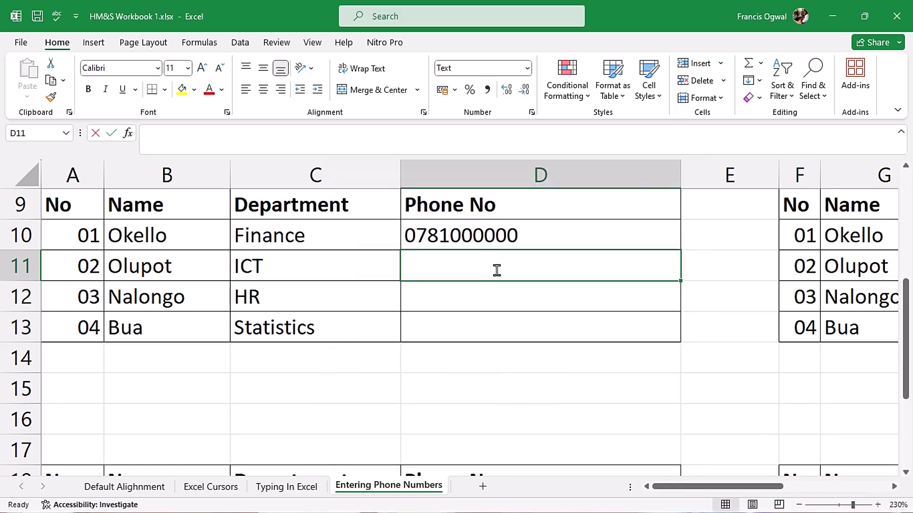
text(0781000001)
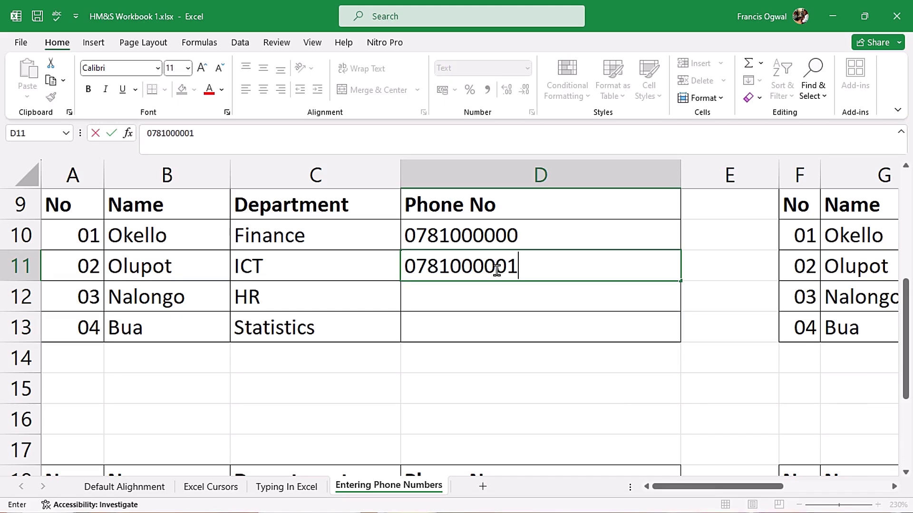
key(Return)
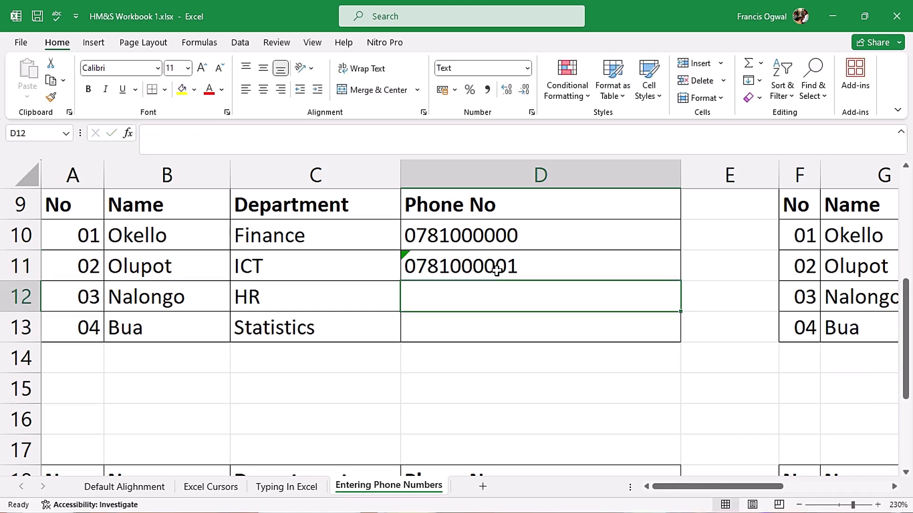
text(0781)
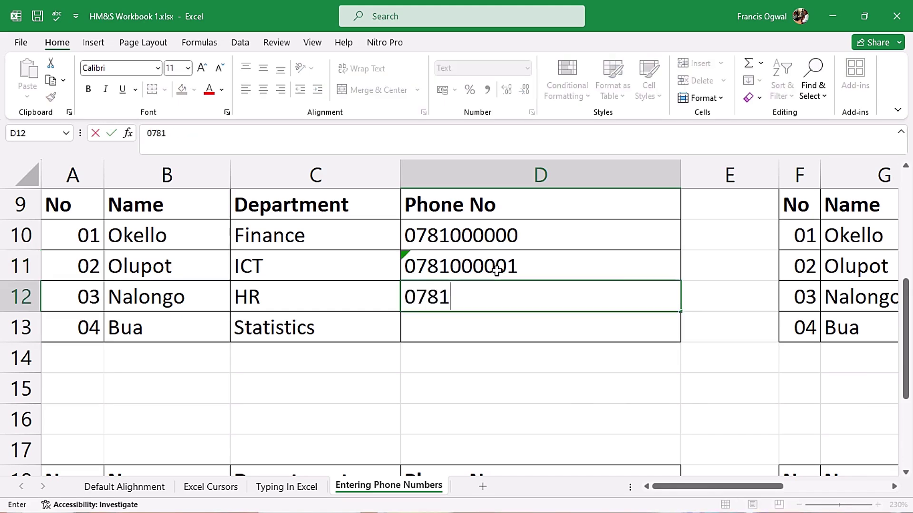
text(000002)
key(Return)
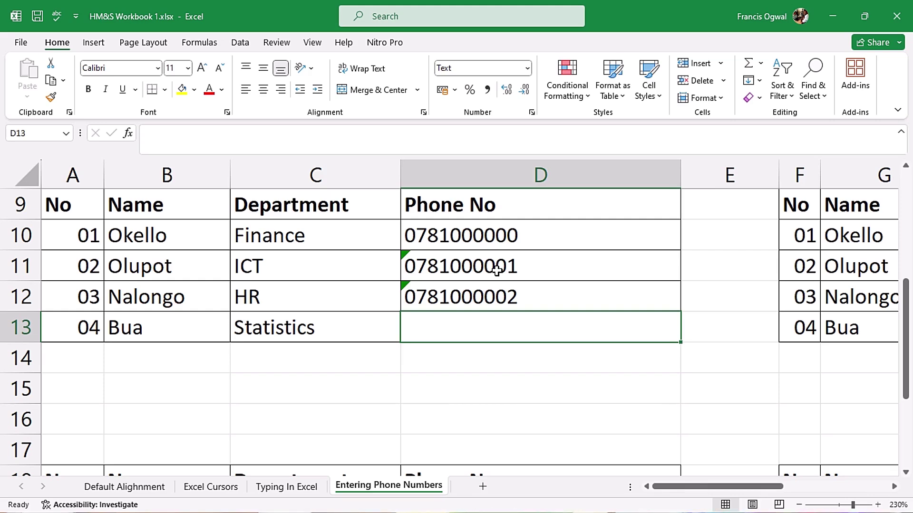
Step: Ignore the text-number warnings on D11:D12 and scroll down to the Custom Number Formatting table
drag(430, 267, 414, 295)
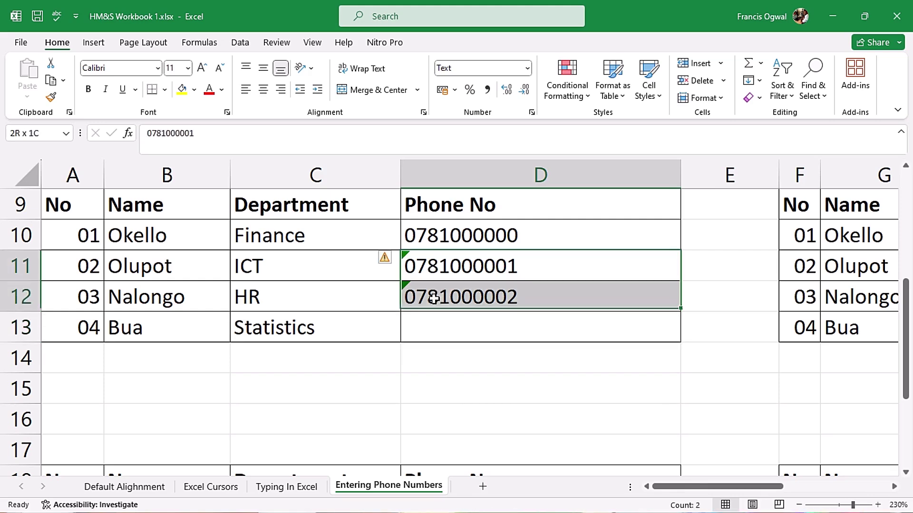
click(384, 259)
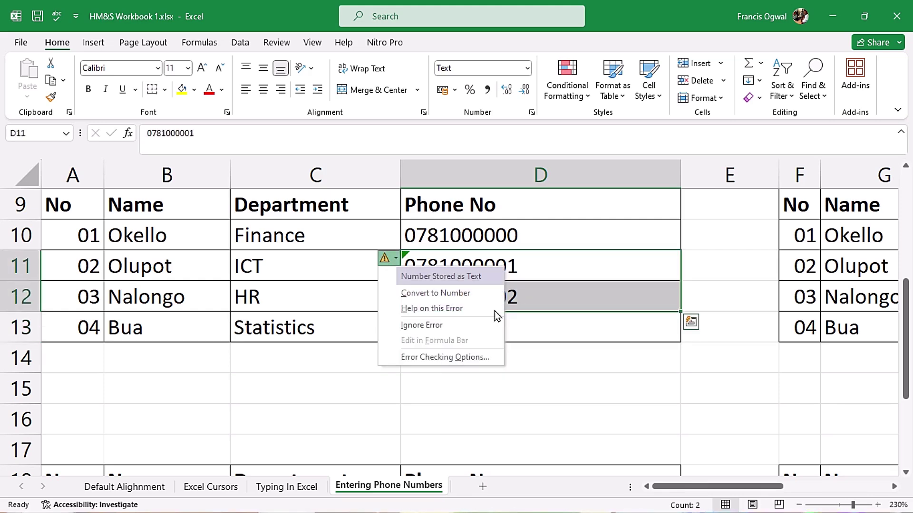
click(442, 325)
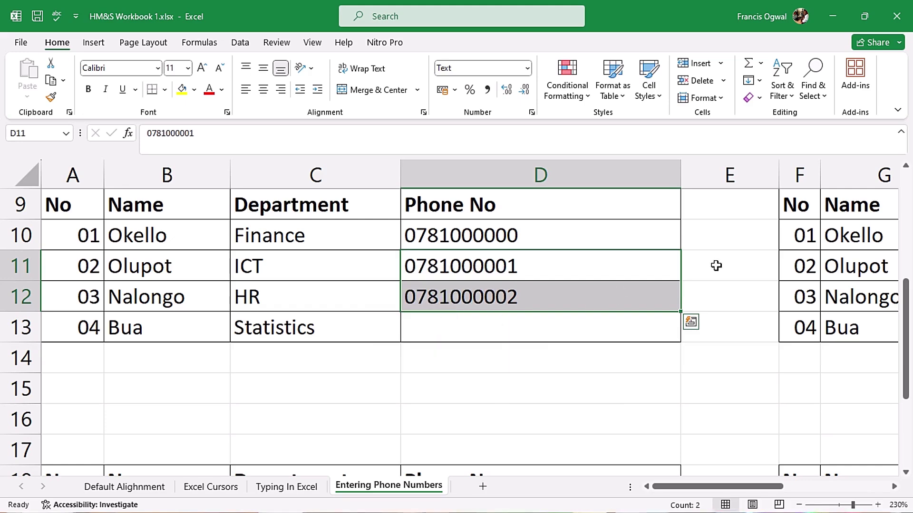
drag(905, 328, 906, 399)
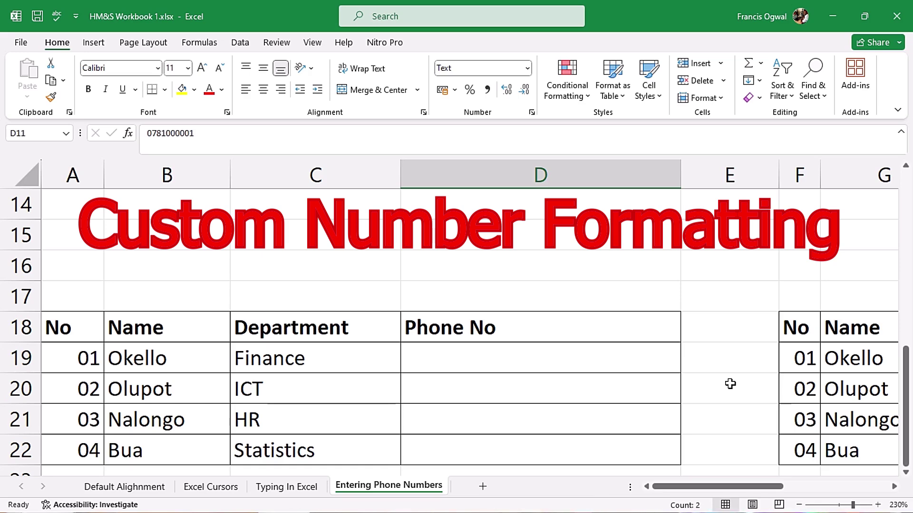
click(556, 359)
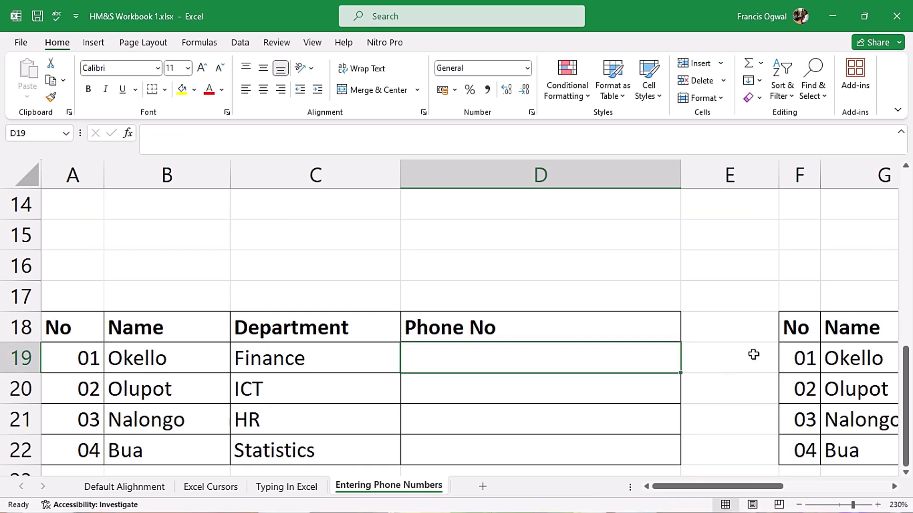
key(ctrl+1)
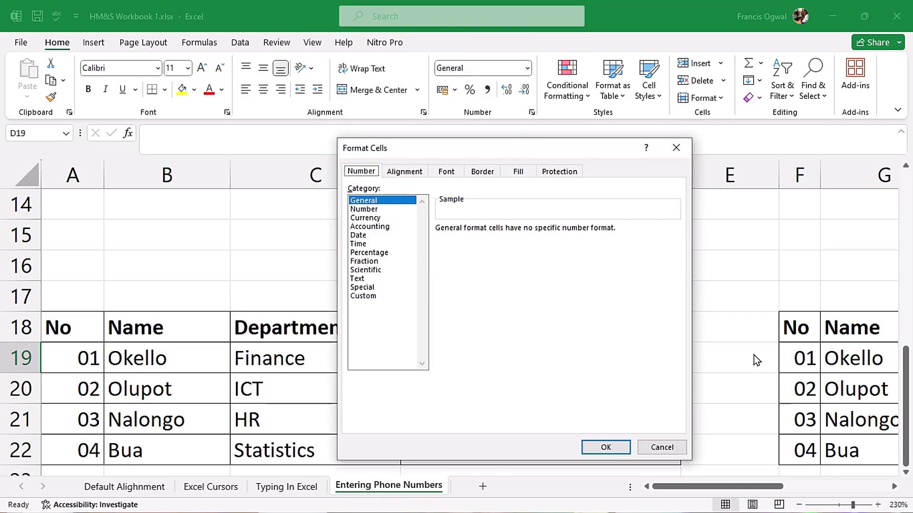
click(363, 297)
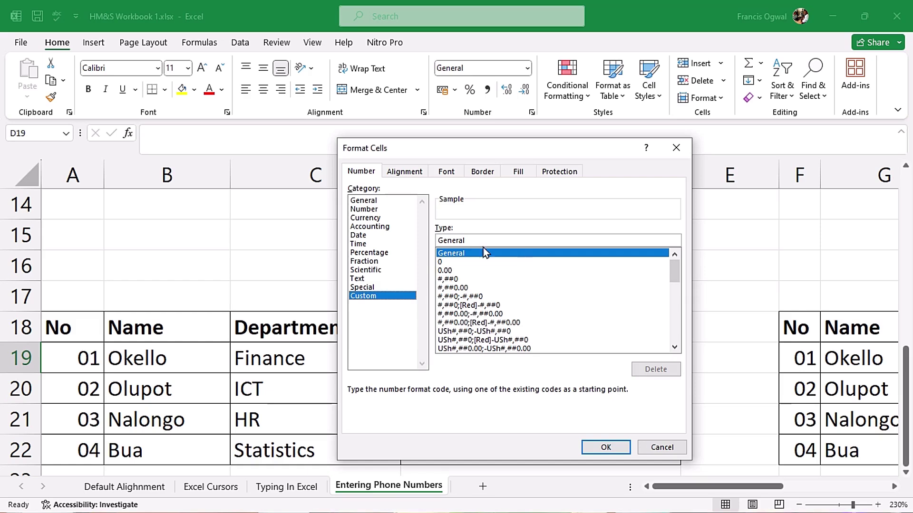
drag(493, 244, 416, 242)
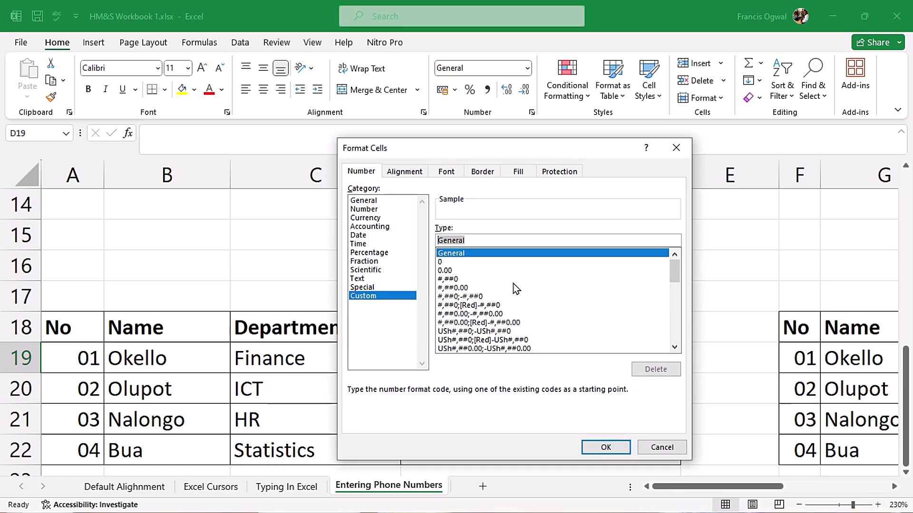
text(0000000000)
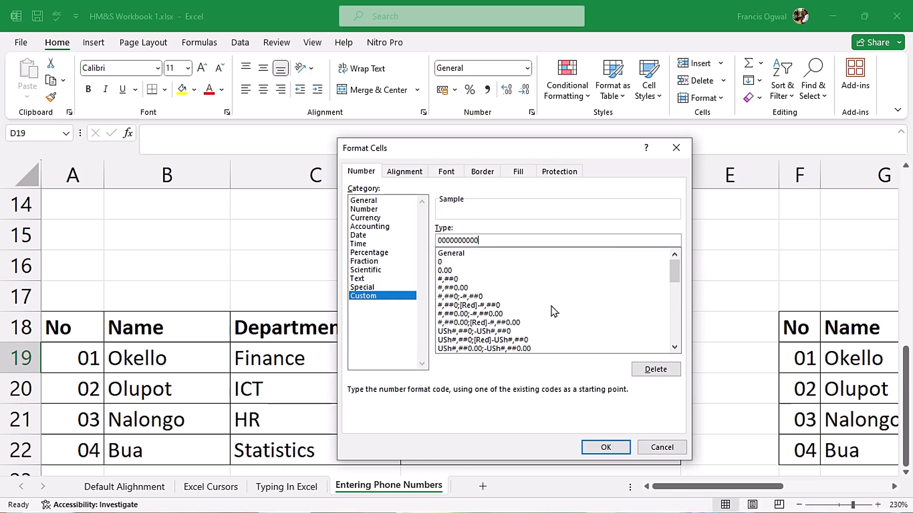
click(594, 444)
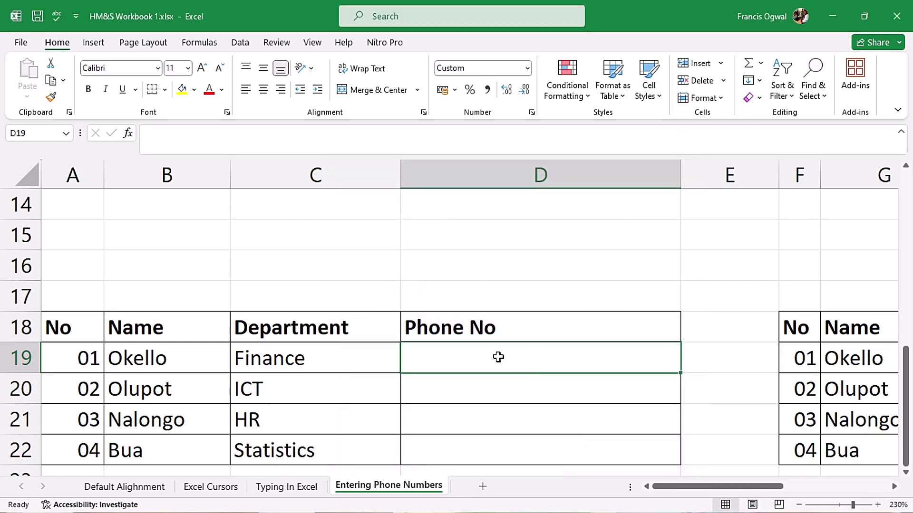
text(07)
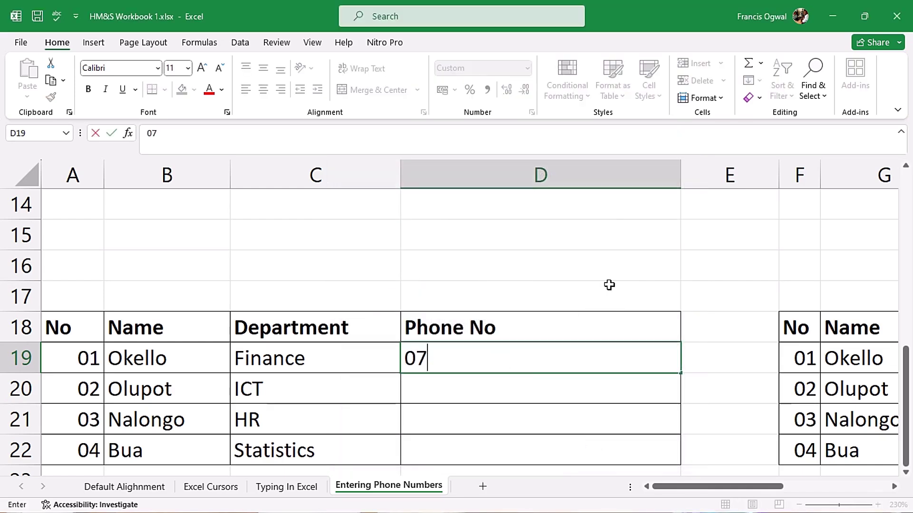
text(81000000)
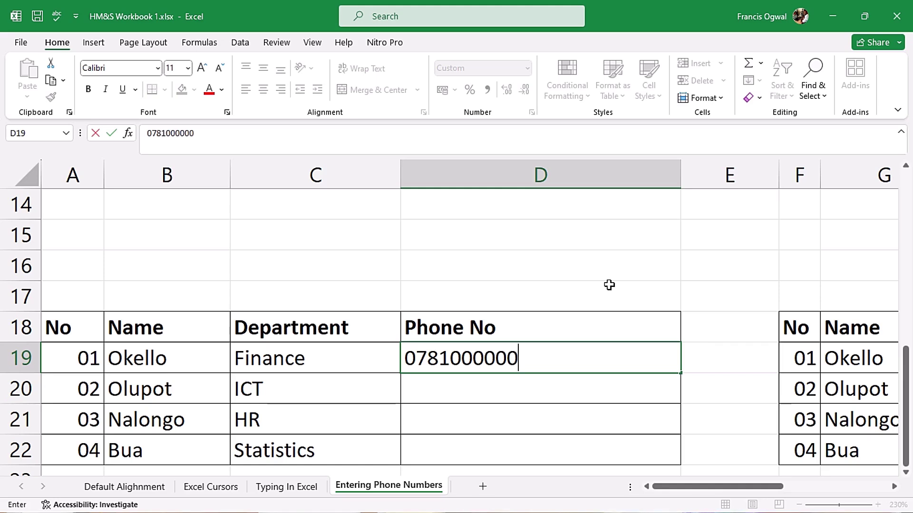
key(Return)
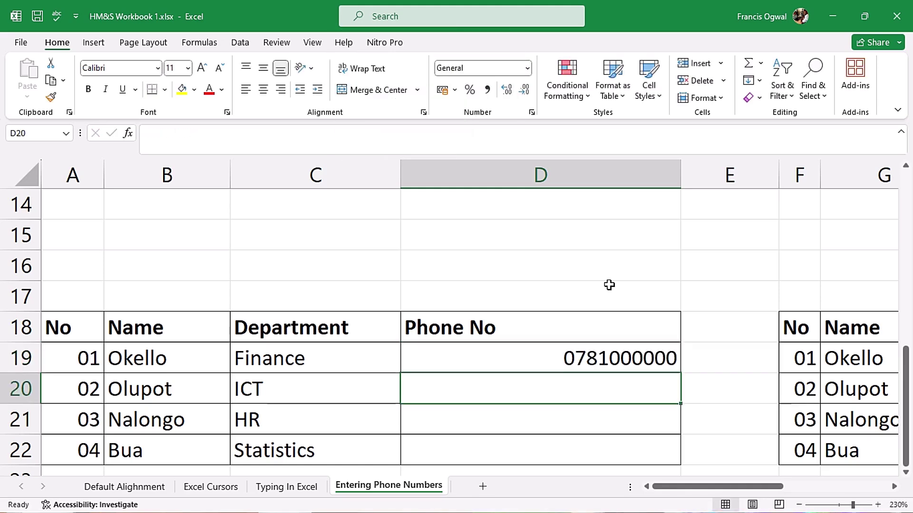
drag(899, 414, 901, 347)
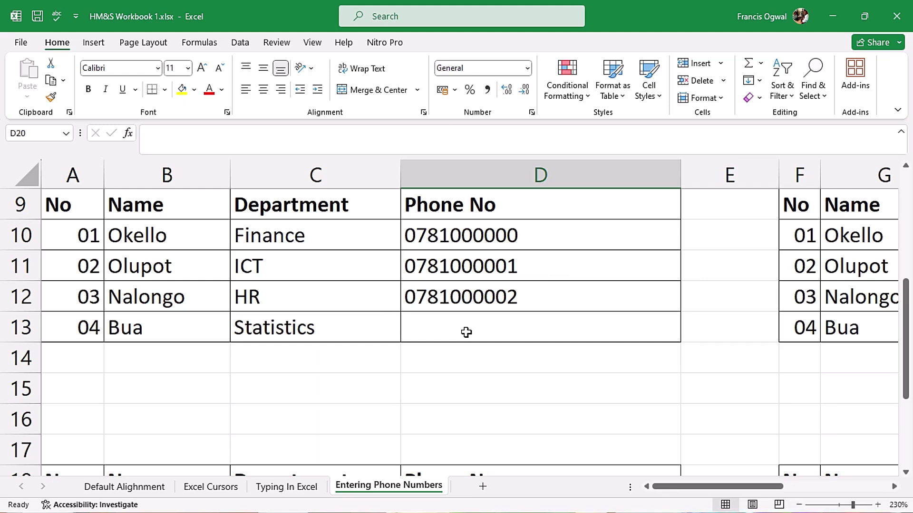
drag(905, 332, 905, 399)
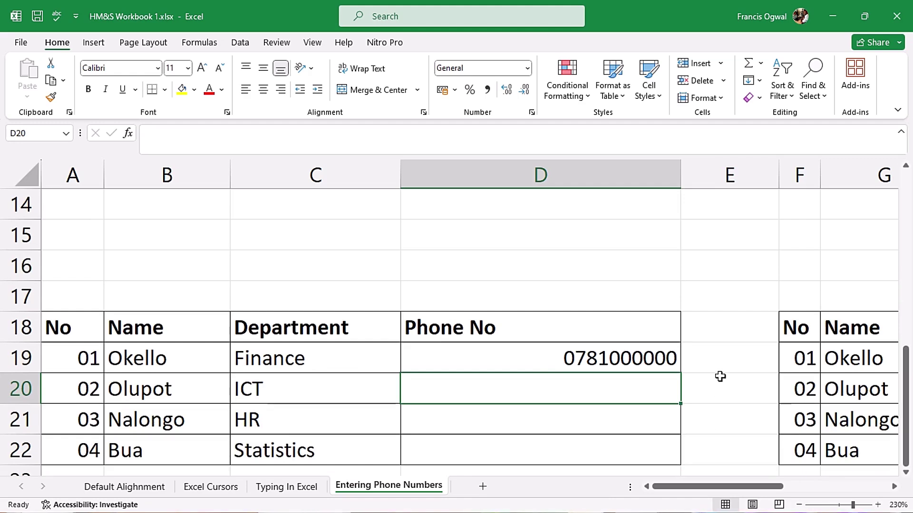
double_click(670, 357)
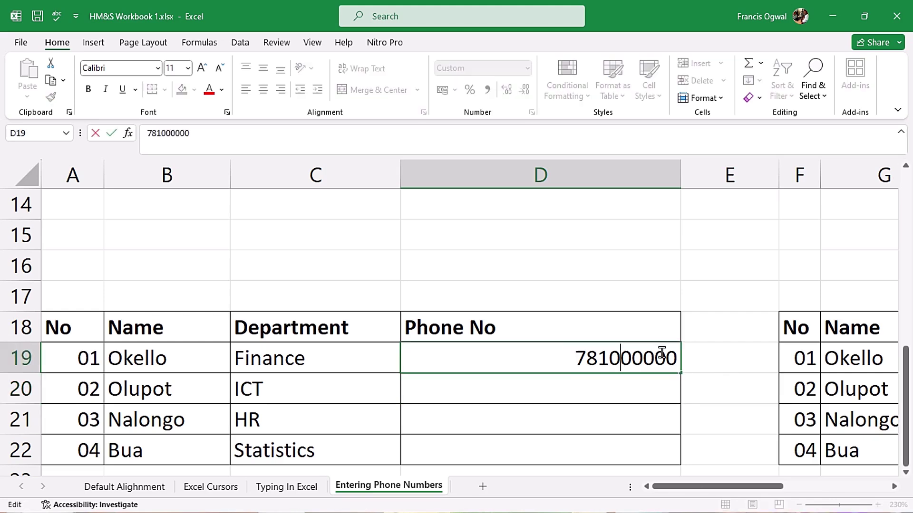
Step: Append zeros to the number in D19, lengthening its stored value
click(675, 354)
text(0)
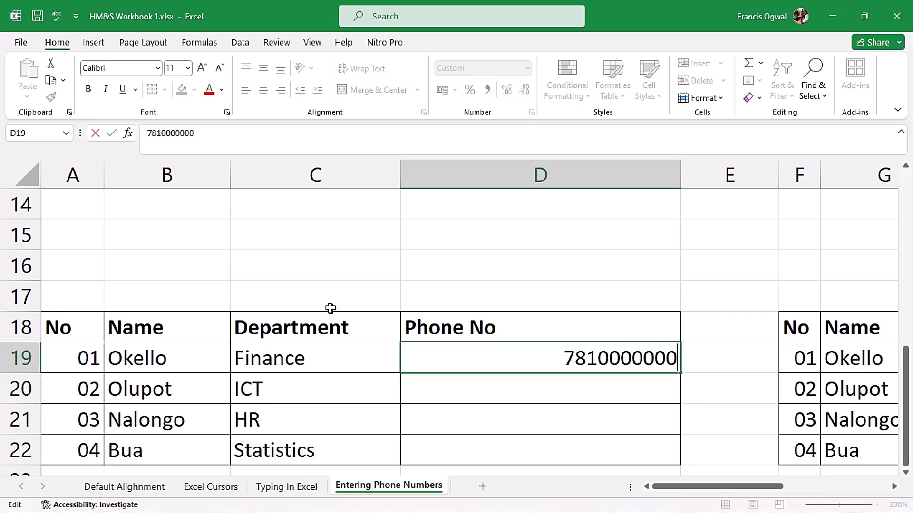
key(Return)
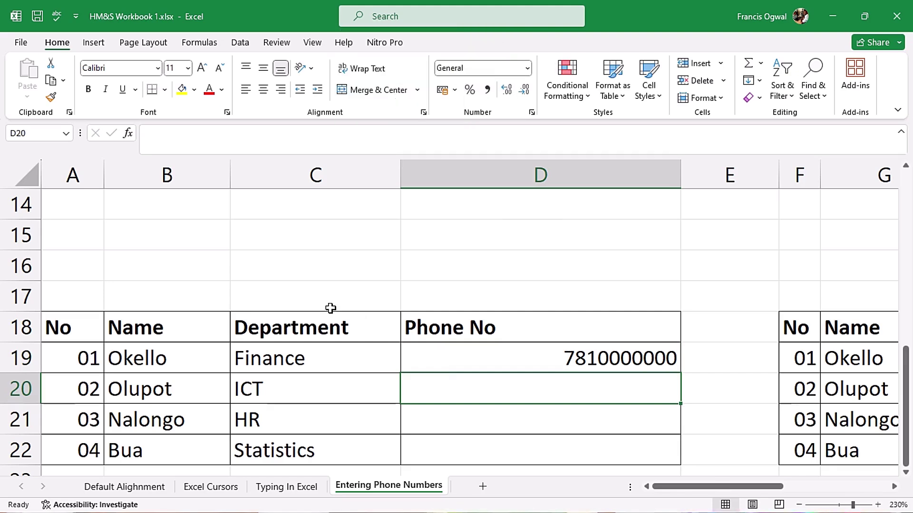
click(575, 359)
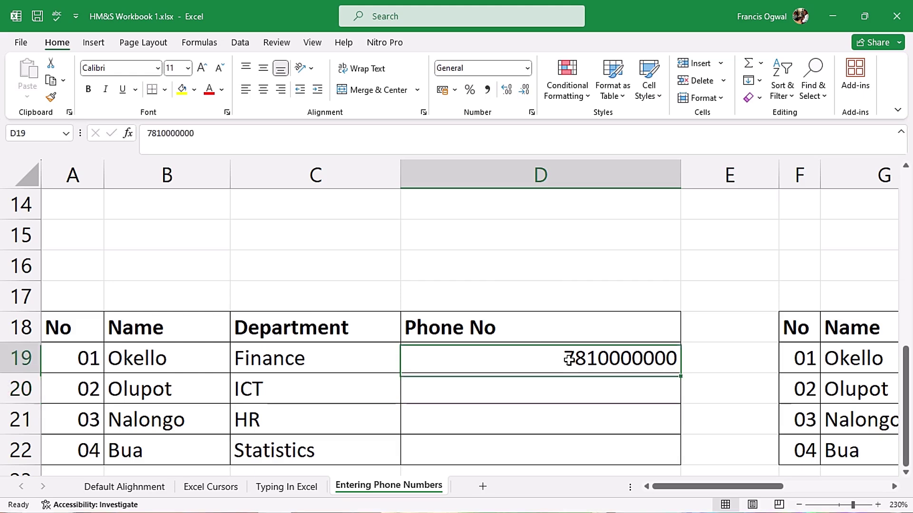
double_click(575, 359)
click(675, 359)
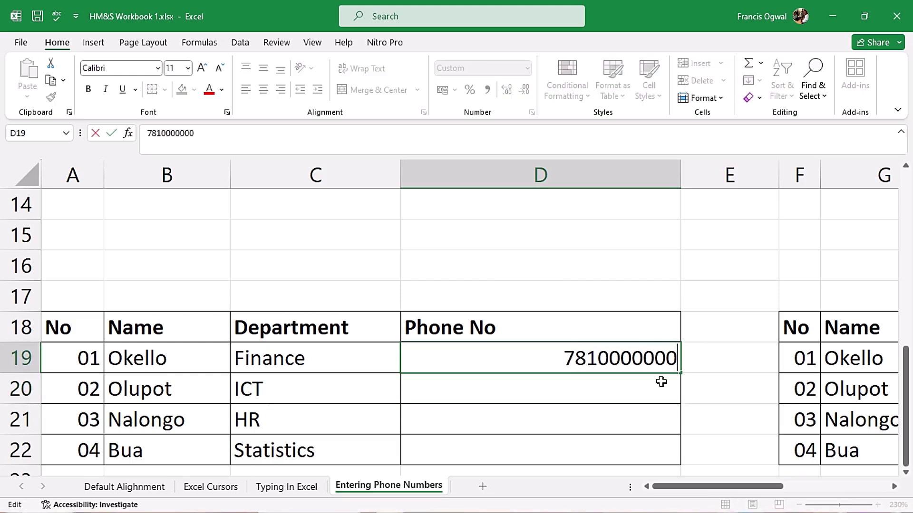
text(0)
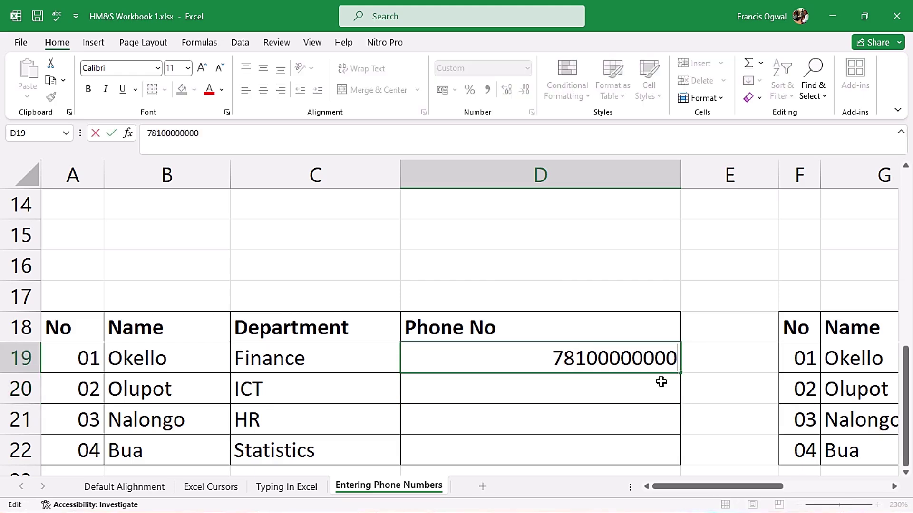
key(Return)
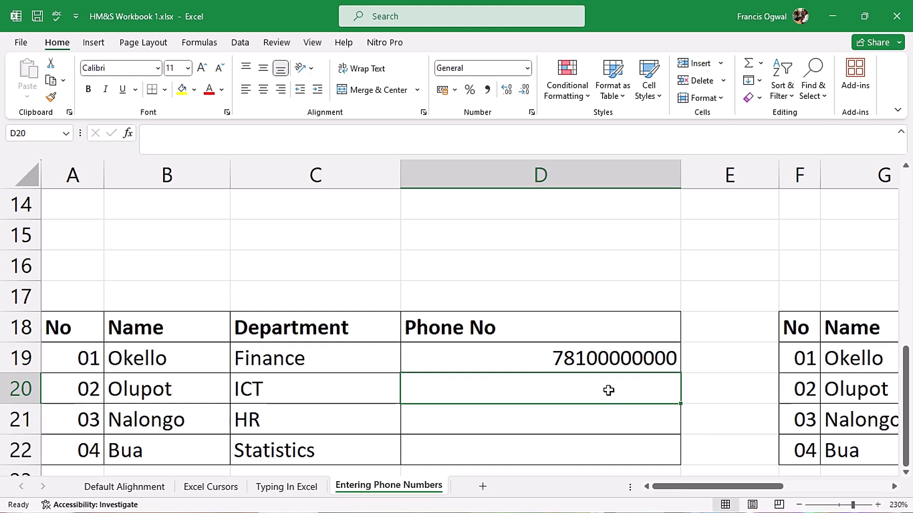
double_click(609, 359)
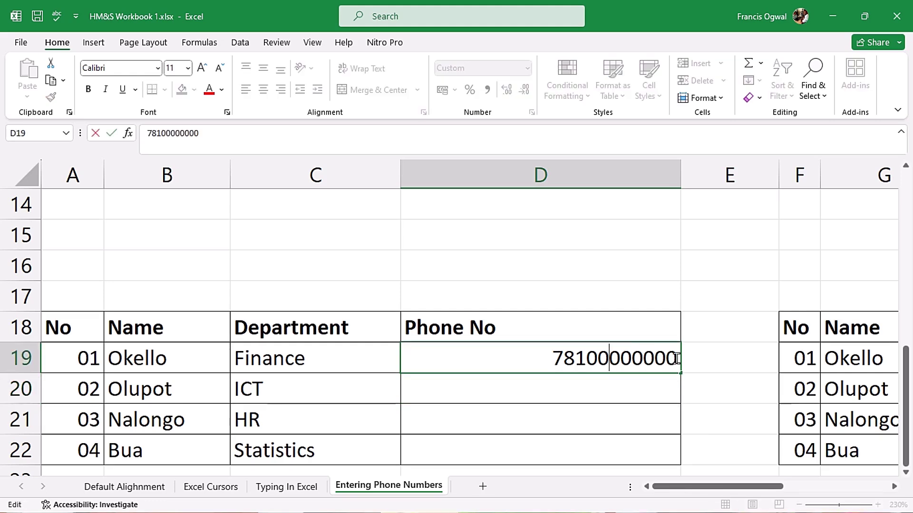
key(BackSpace)
key(BackSpace)
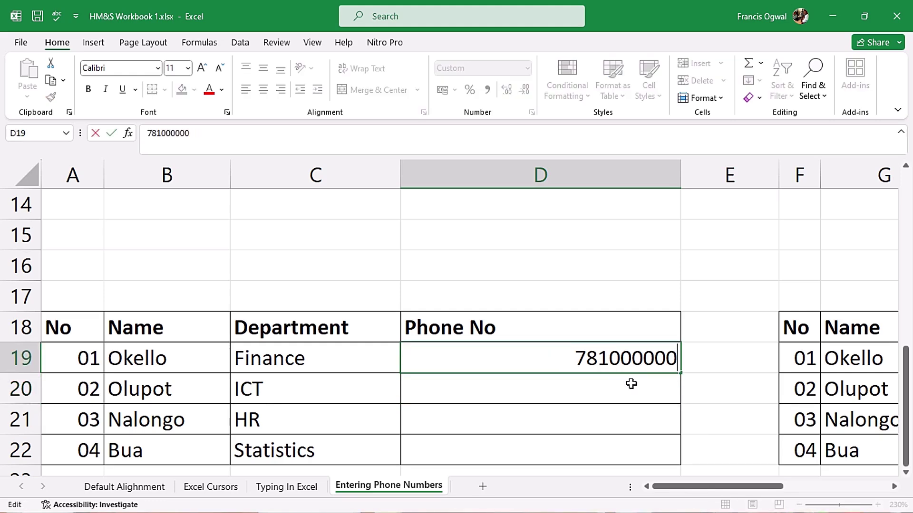
key(Return)
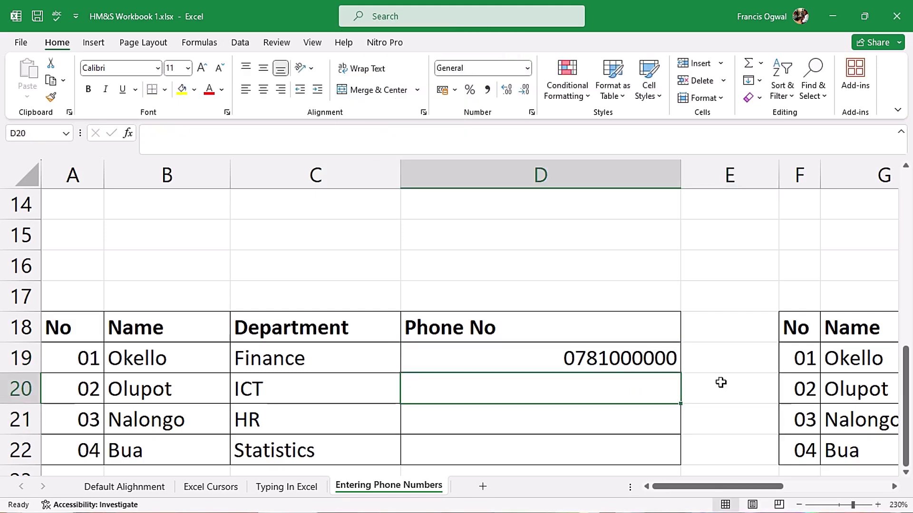
drag(601, 389, 593, 455)
key(ctrl+1)
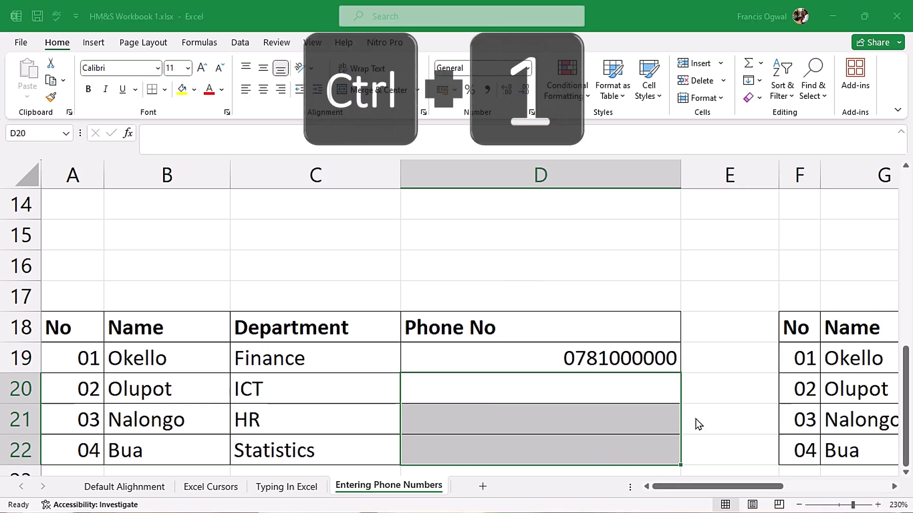
click(365, 295)
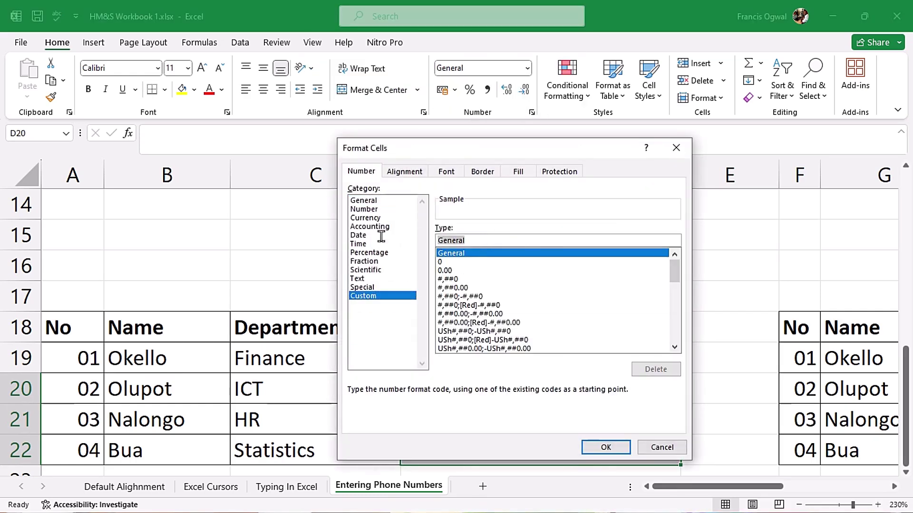
text(000)
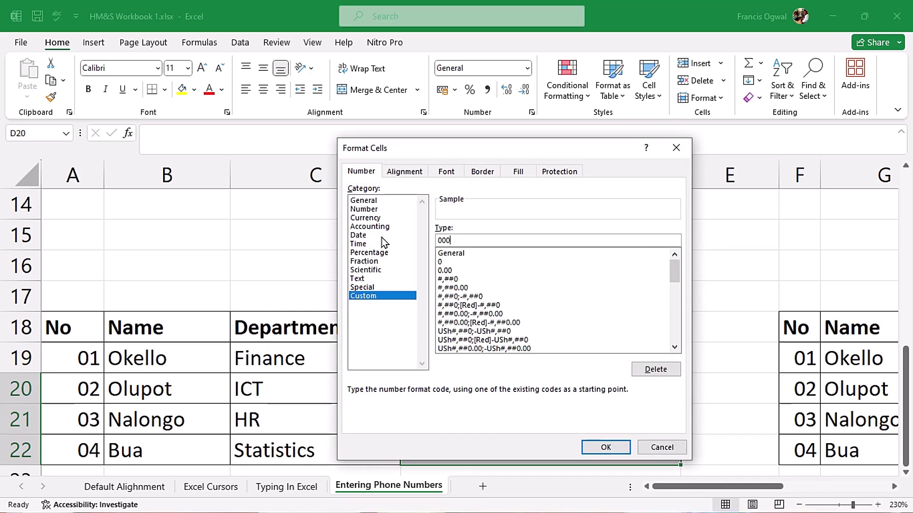
text(0000000)
click(605, 447)
click(542, 379)
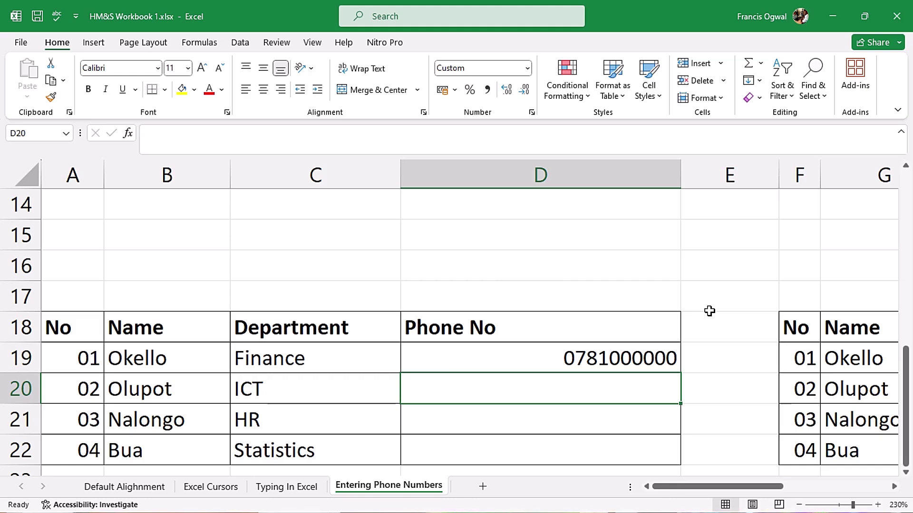
text(0781000001)
key(Return)
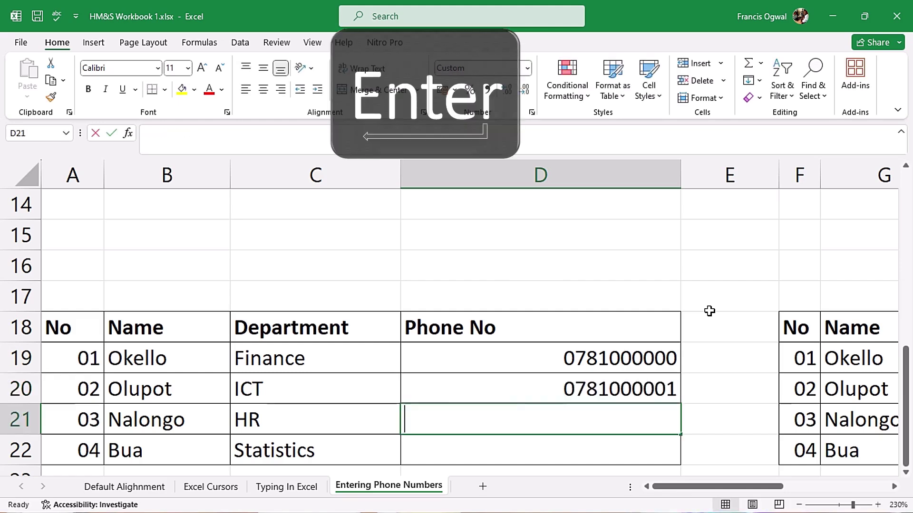
text(0781000002)
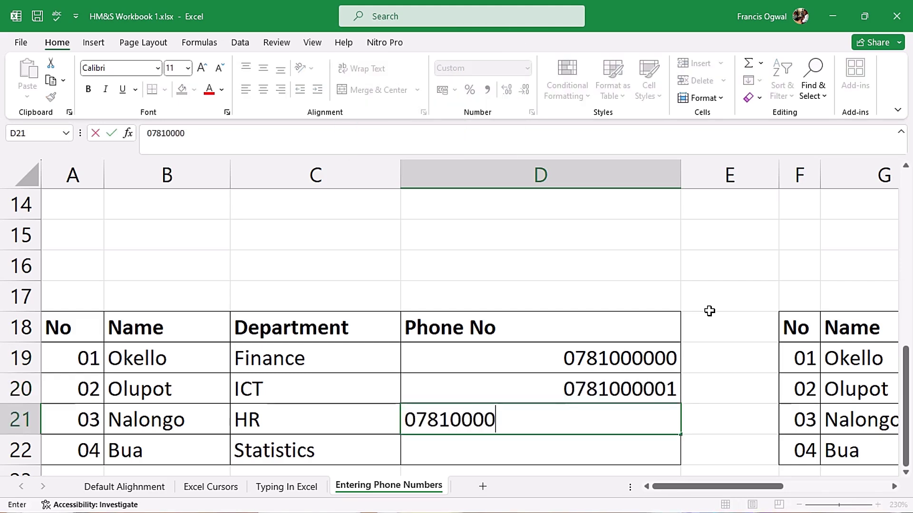
key(Return)
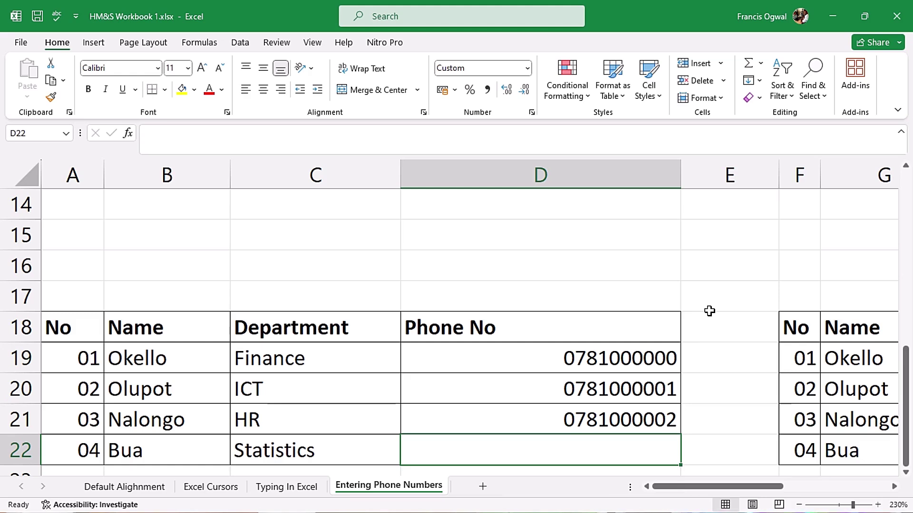
scroll(853, 398, right, 3)
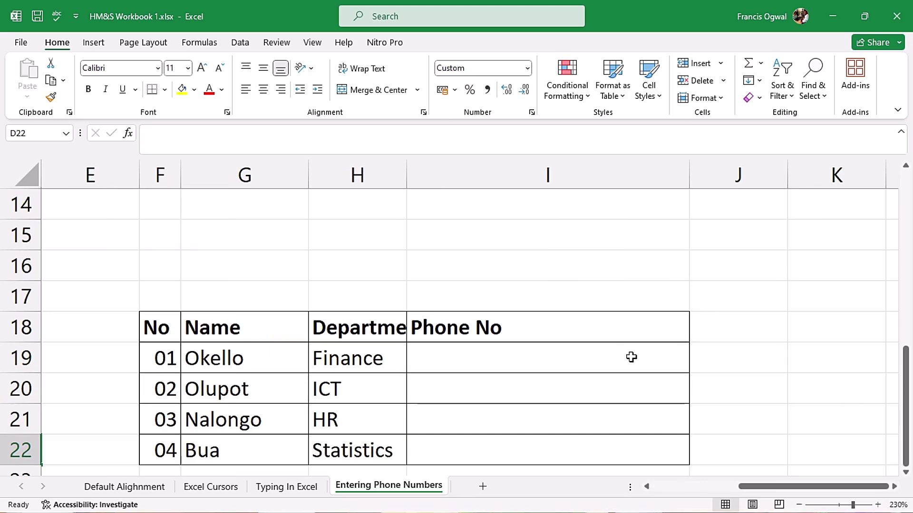
click(593, 361)
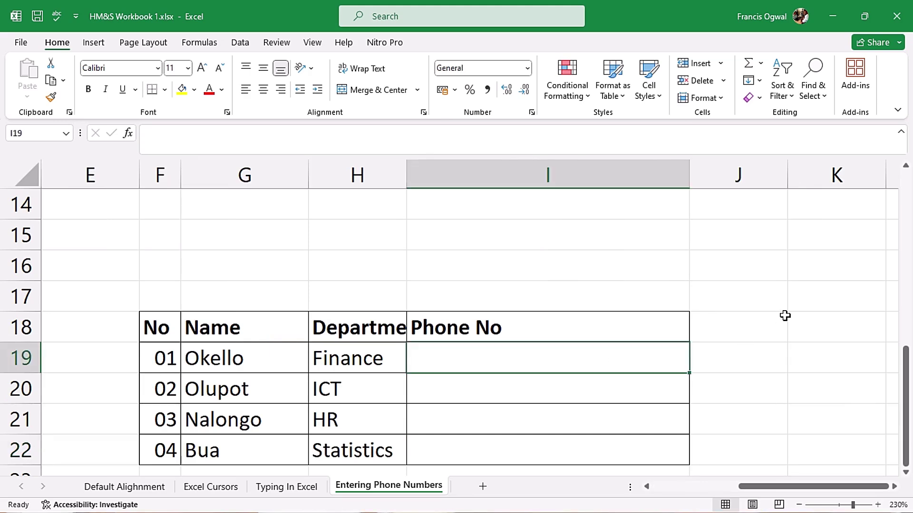
text(+256781000000)
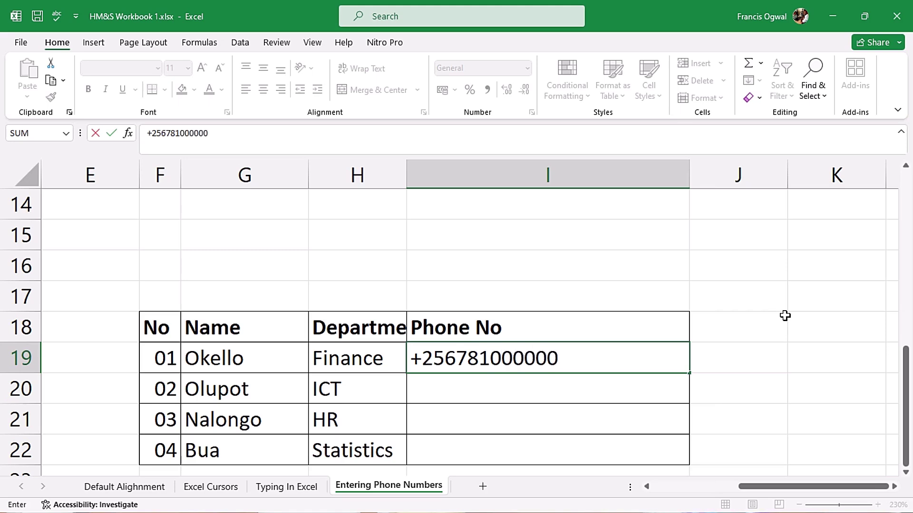
key(Return)
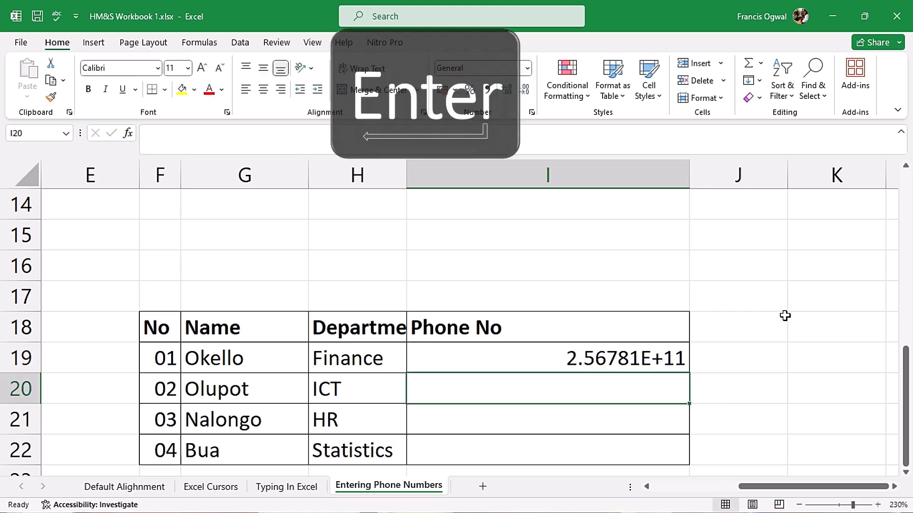
click(622, 356)
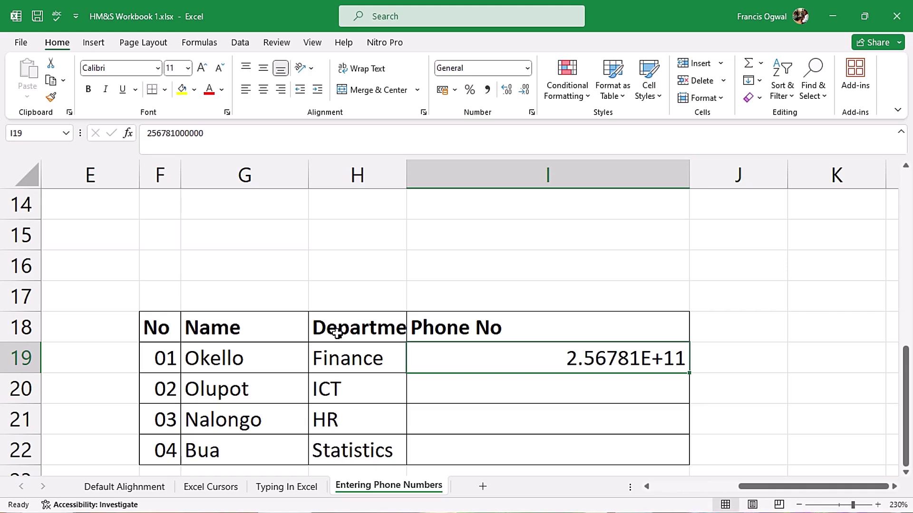
Step: Clear I19 and give I19:I22 the custom format +2560 for a +256 prefix
key(Delete)
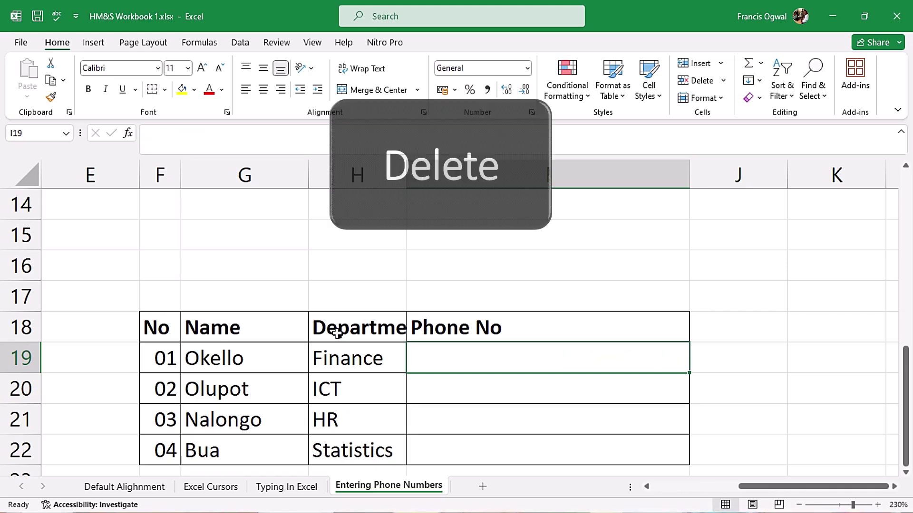
click(709, 358)
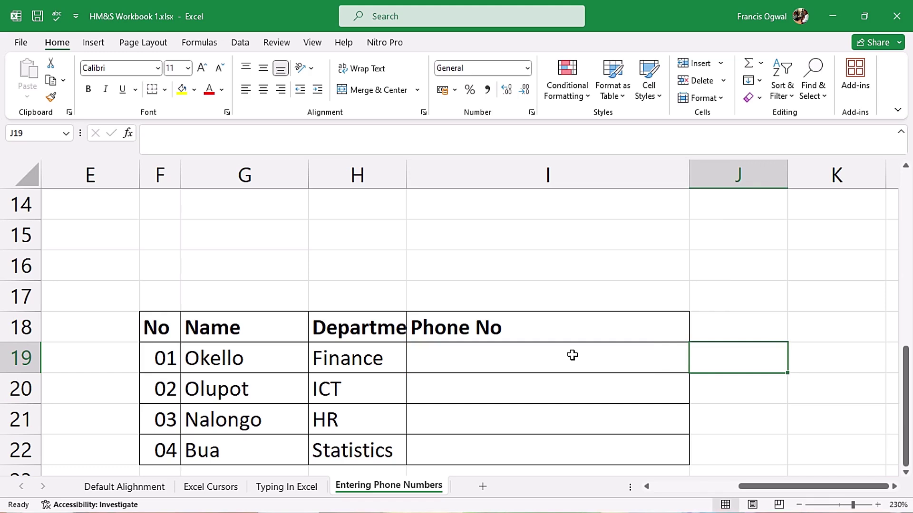
drag(572, 355, 565, 448)
key(ctrl+1)
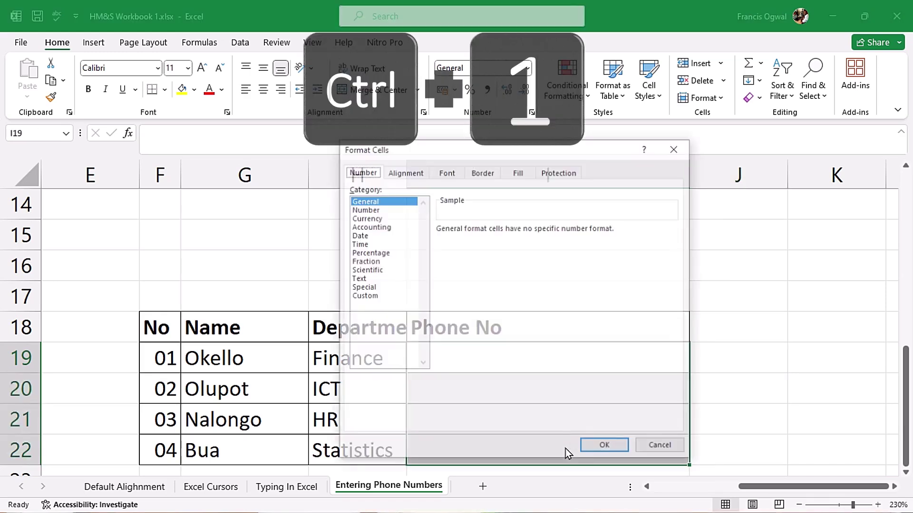
click(370, 296)
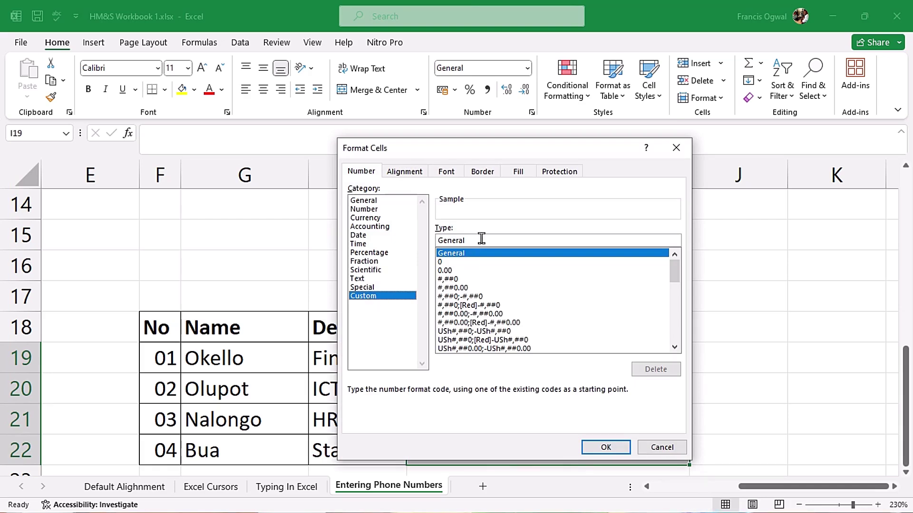
key(Tab)
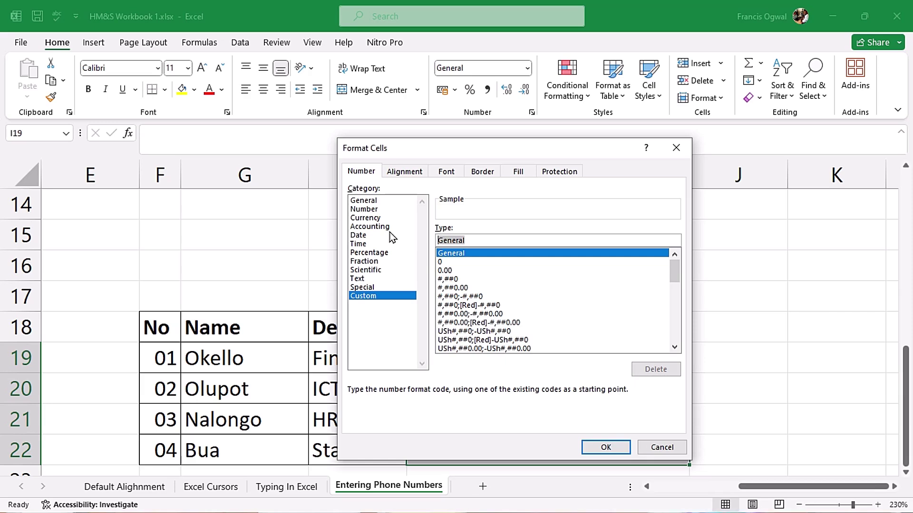
text(+2560)
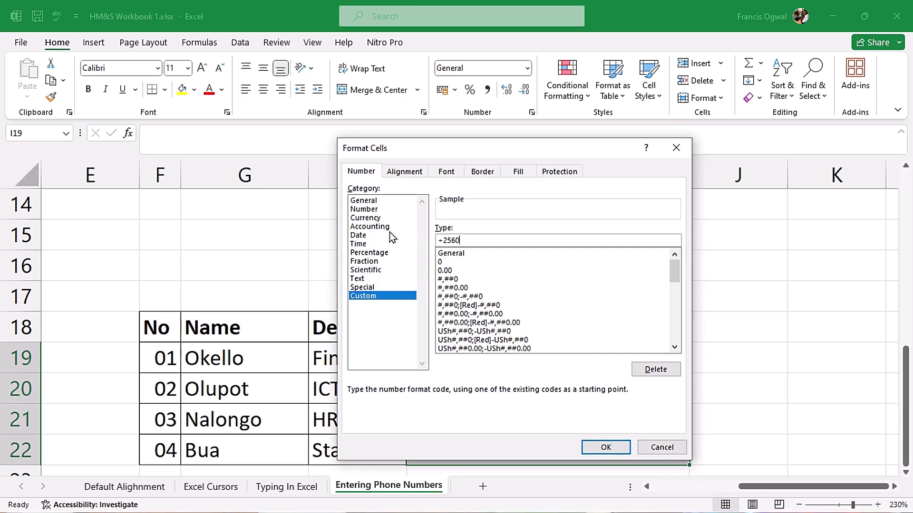
click(605, 448)
click(527, 372)
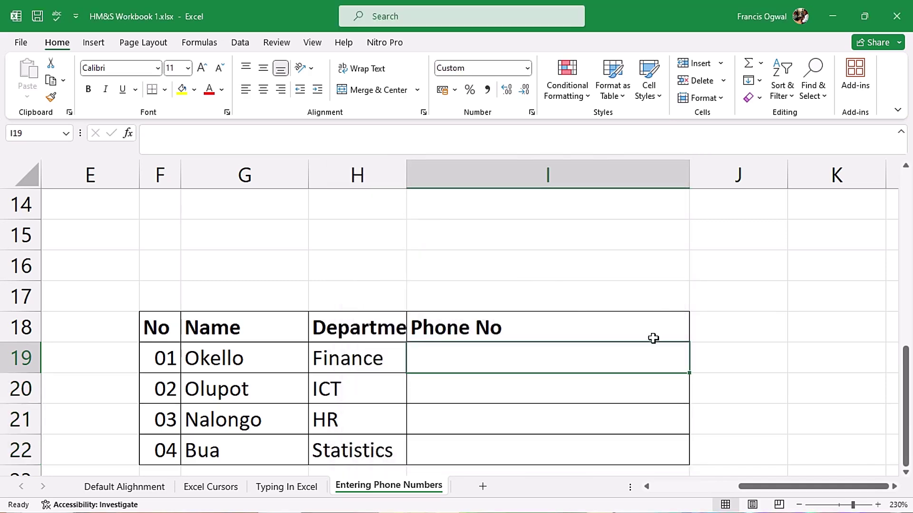
text(0781000000)
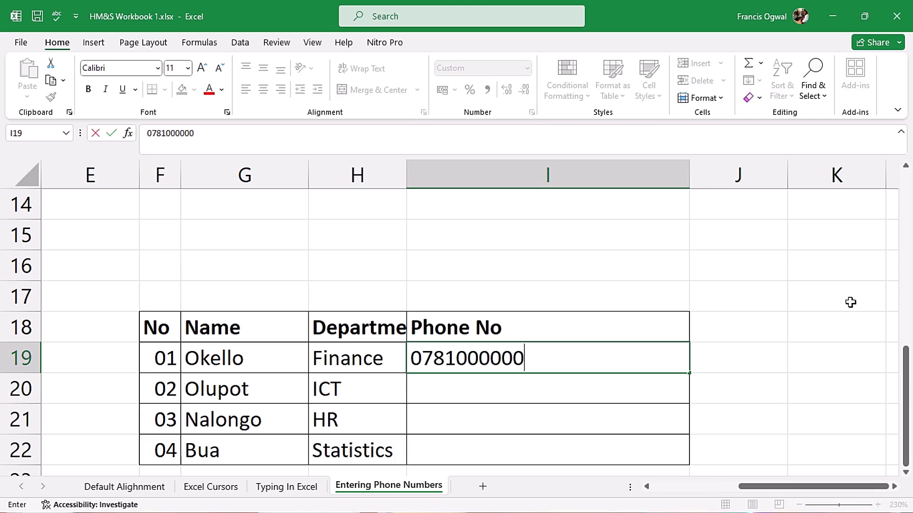
key(Return)
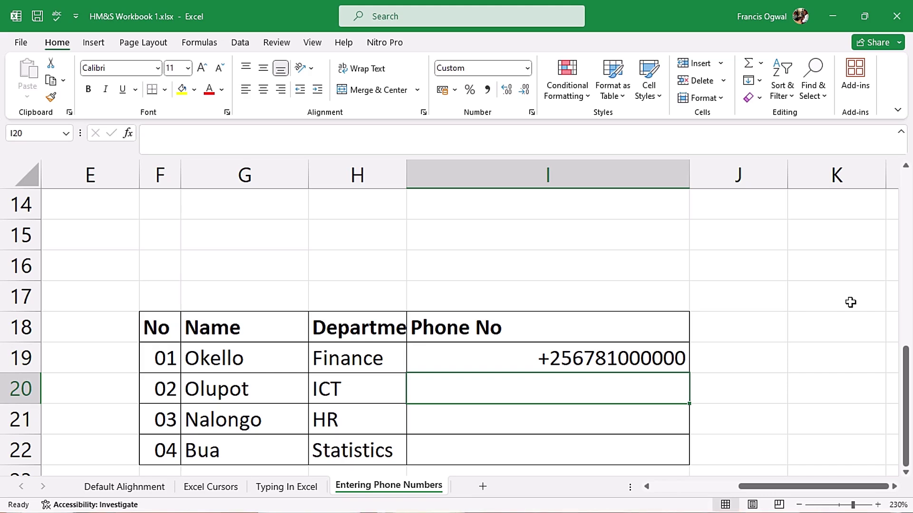
text(07)
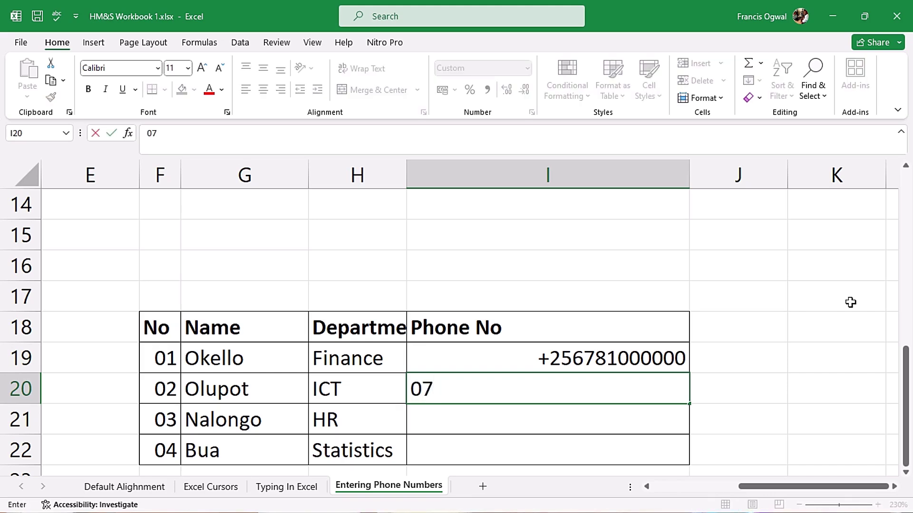
text(81000001)
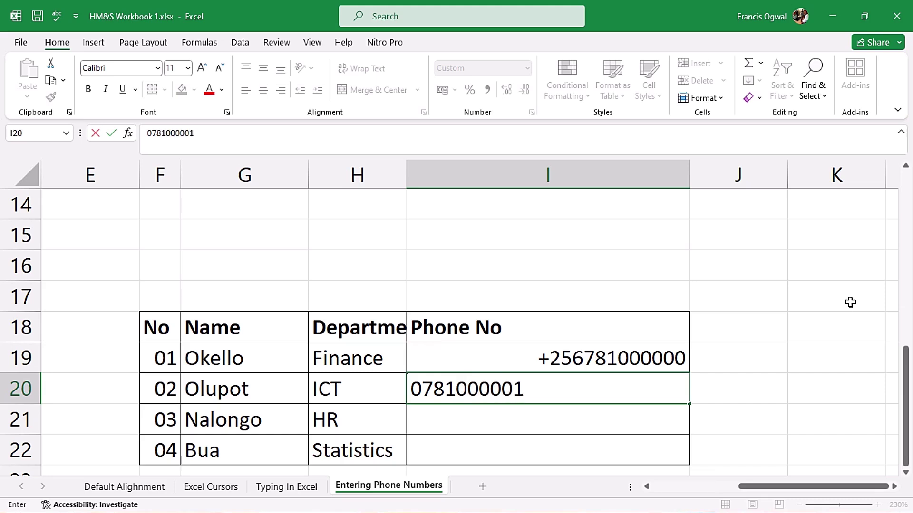
key(Return)
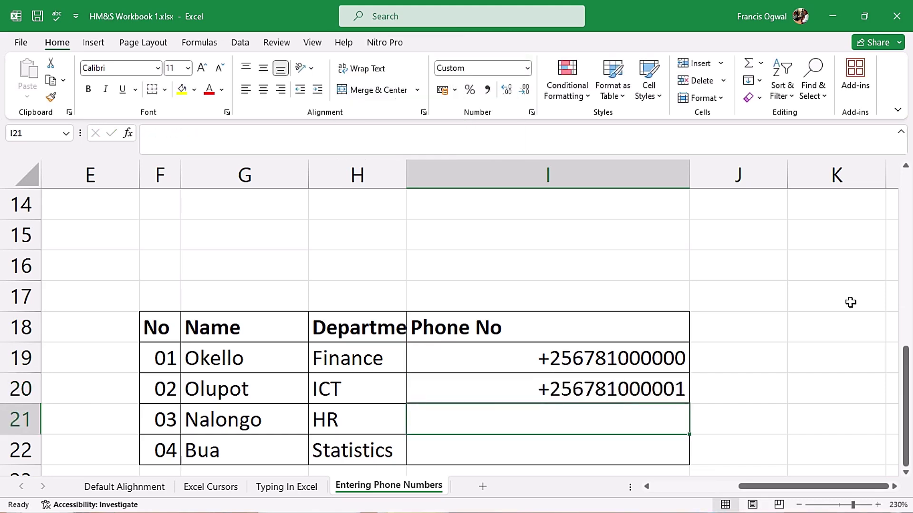
text(781)
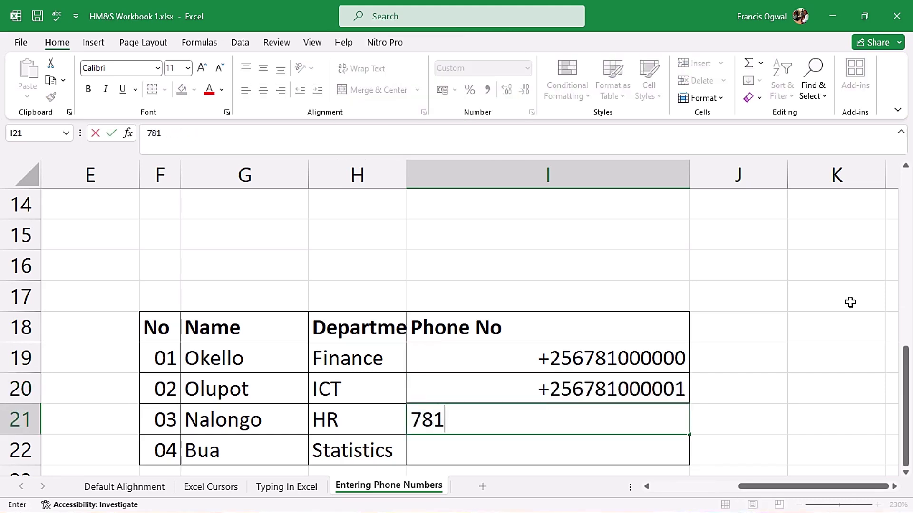
text(000000)
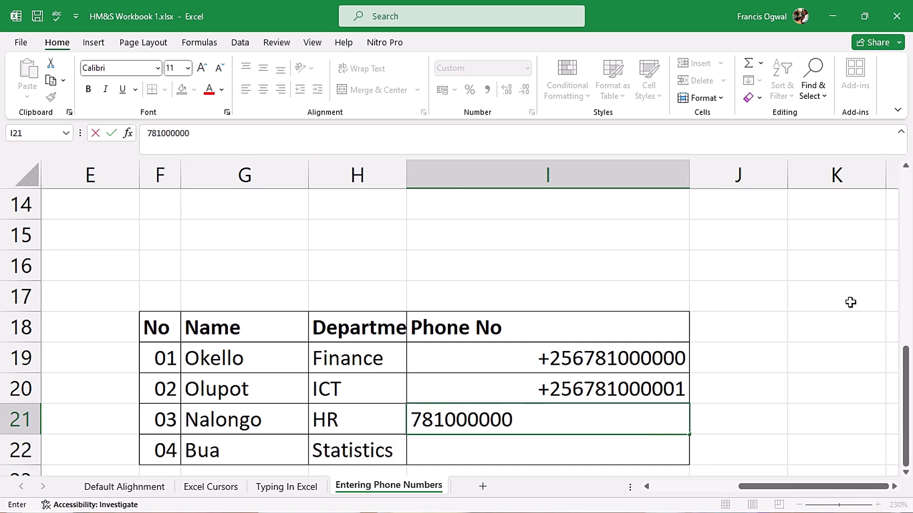
key(Return)
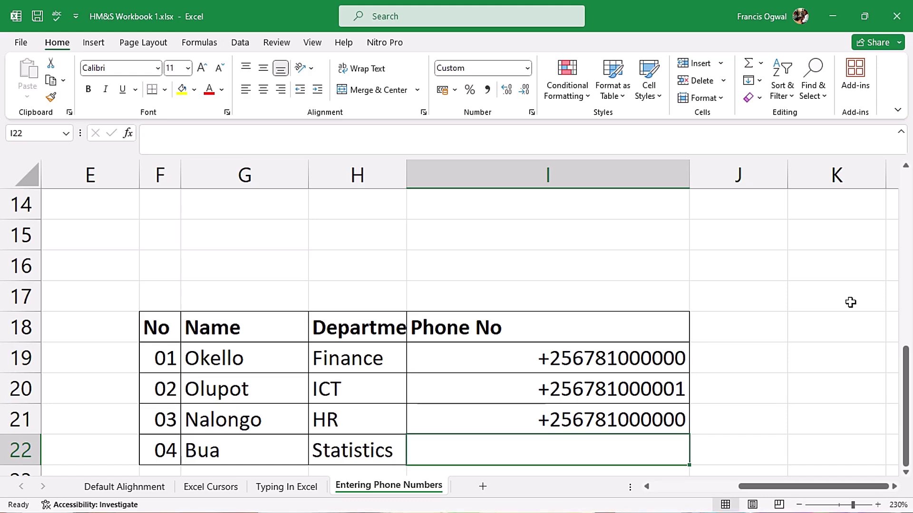
key(ctrl+1)
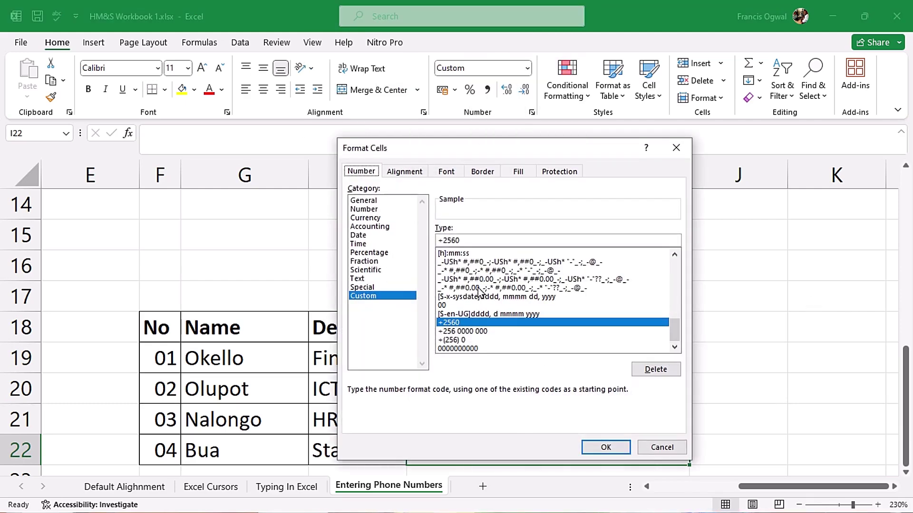
drag(469, 240, 394, 235)
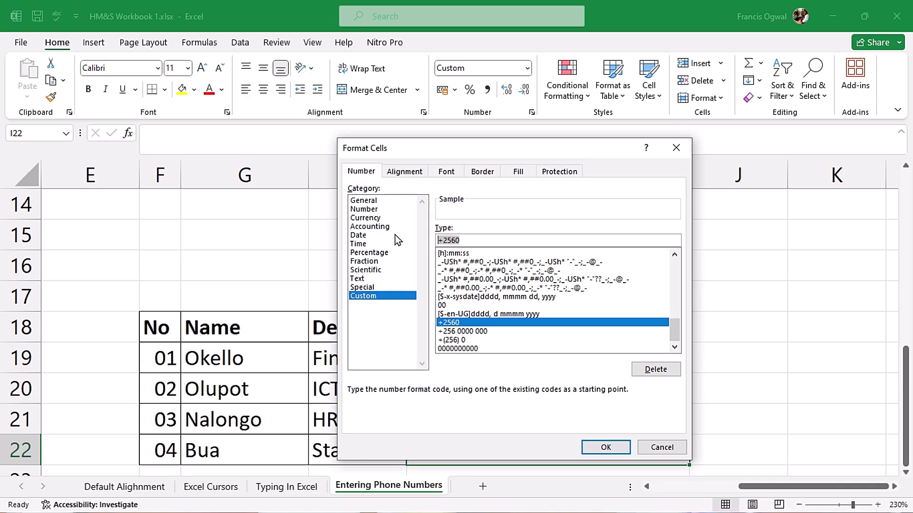
text(+256)
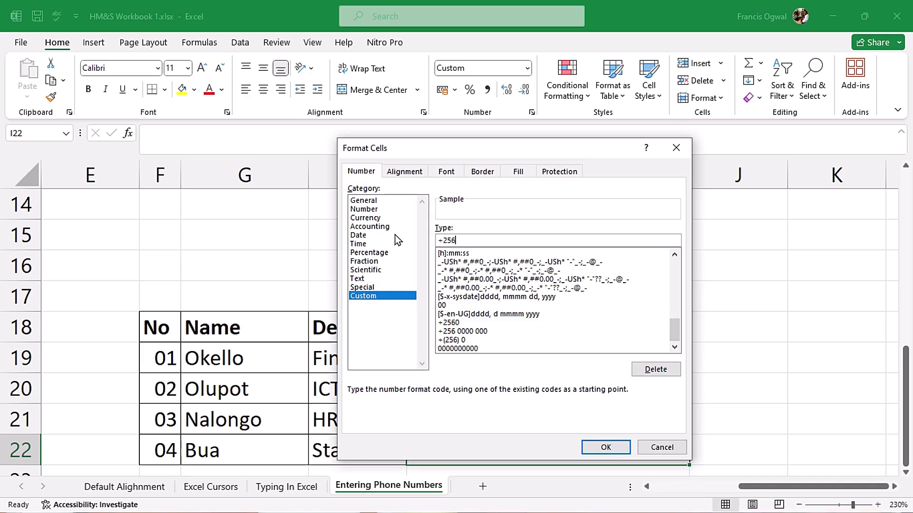
text( 0)
click(600, 445)
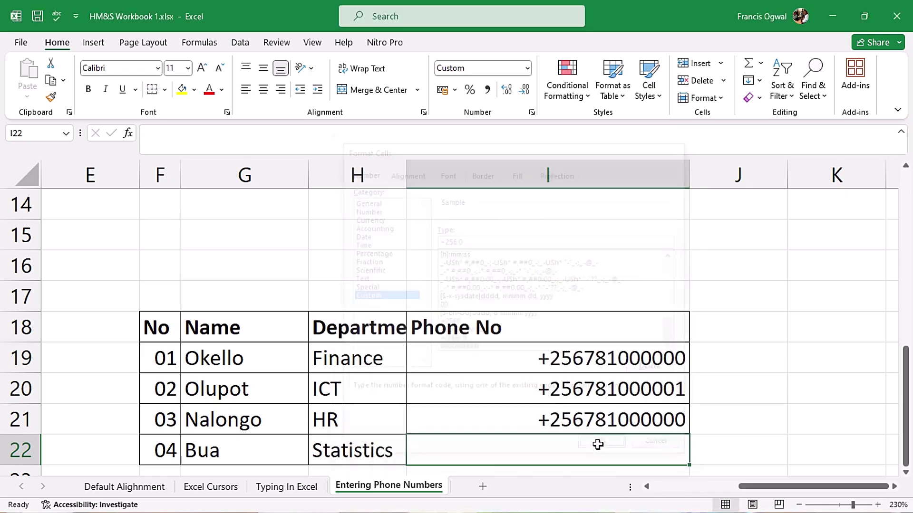
text(0781000000)
key(Return)
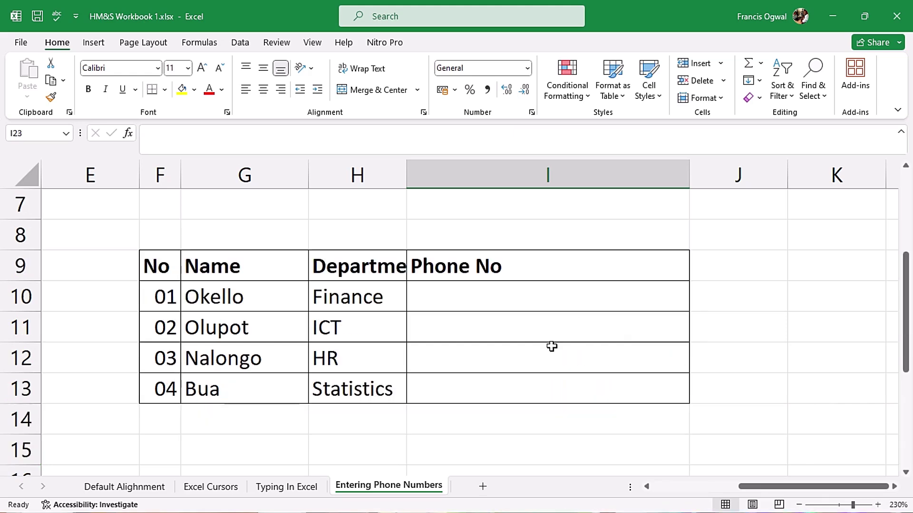
click(542, 296)
drag(543, 296, 543, 383)
key(ctrl+1)
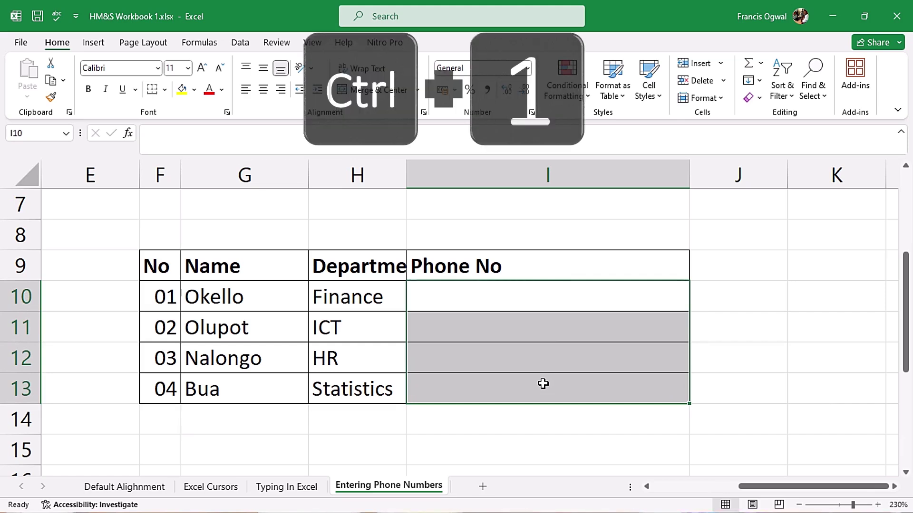
click(369, 296)
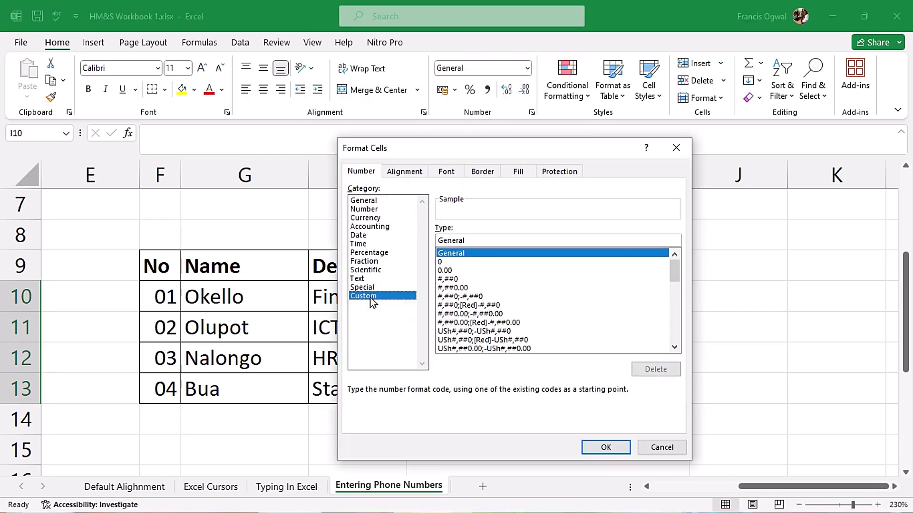
key(Tab)
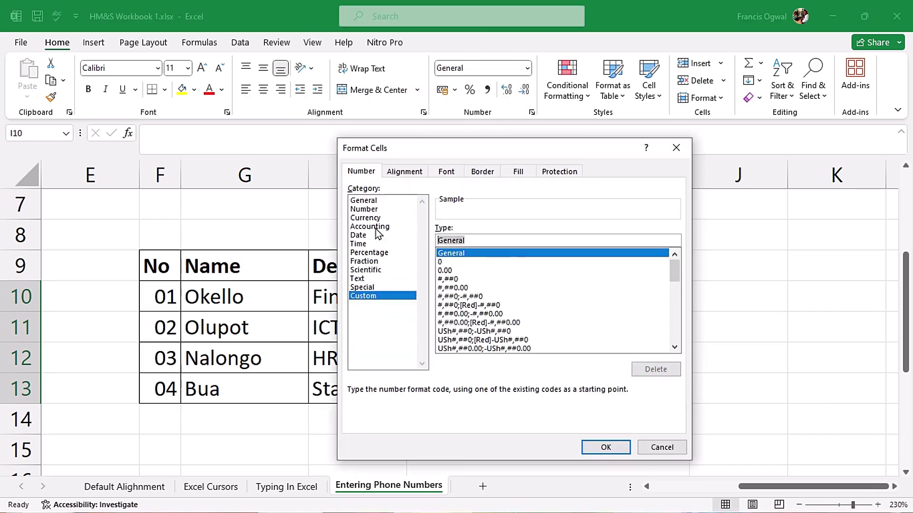
text(+256 000000000)
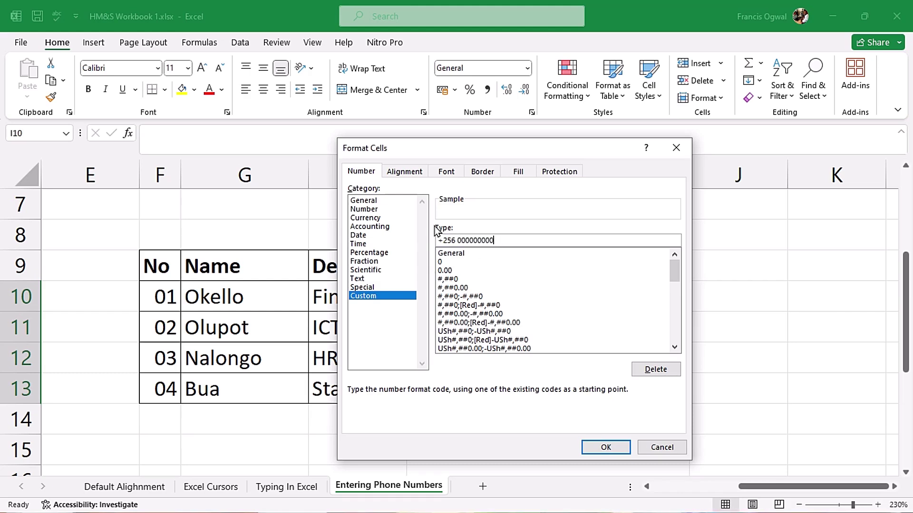
click(604, 447)
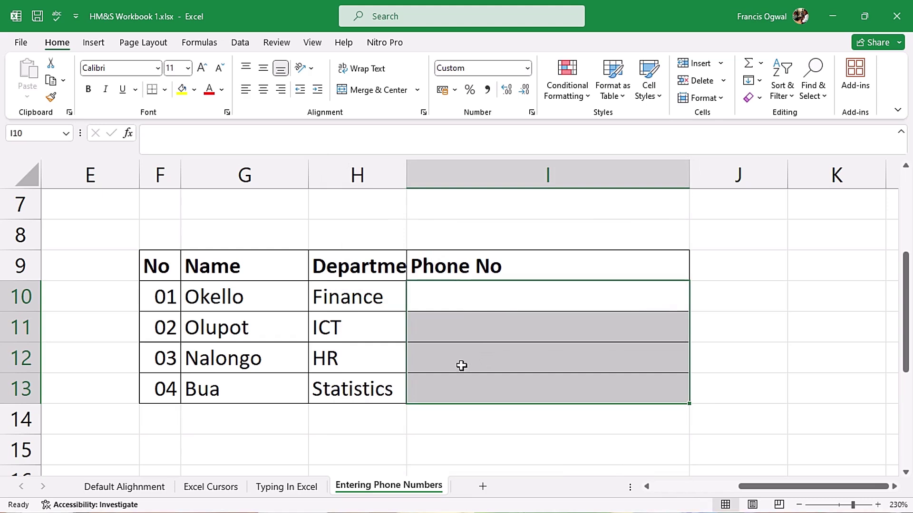
click(460, 309)
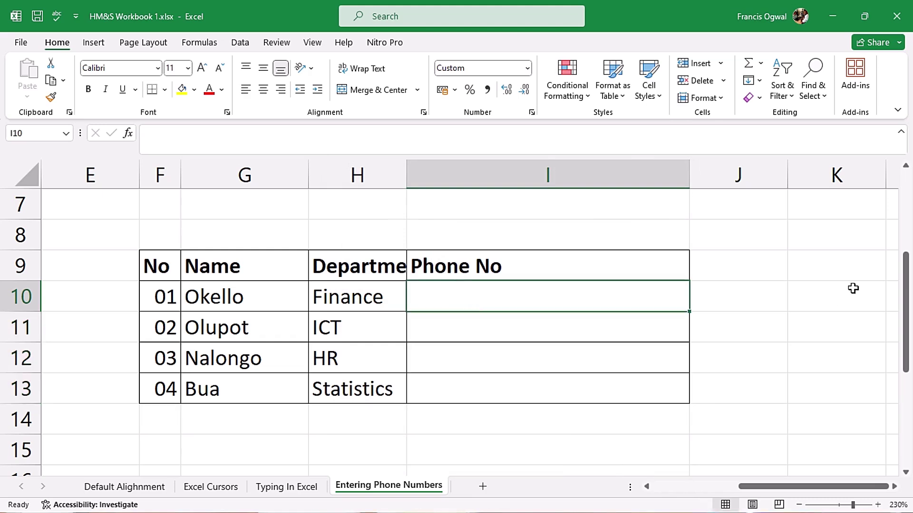
text(0781000000)
key(Return)
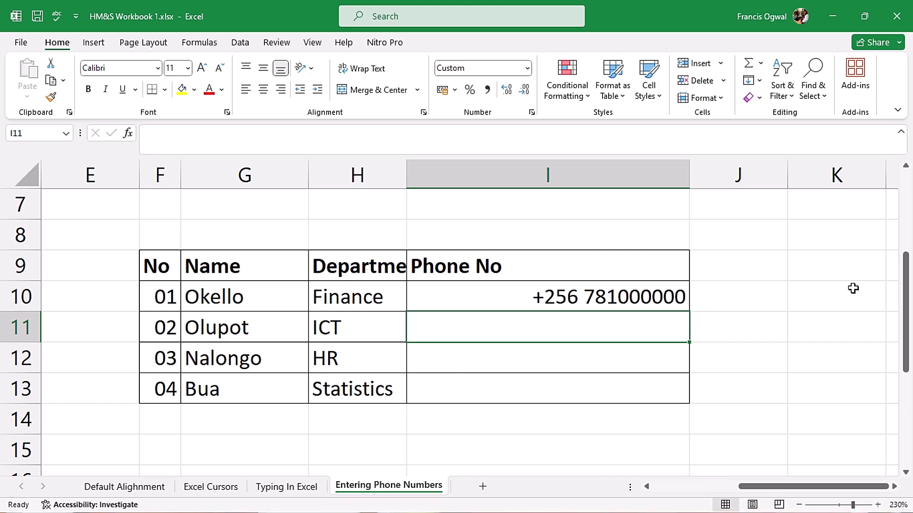
text(0781000001)
key(Return)
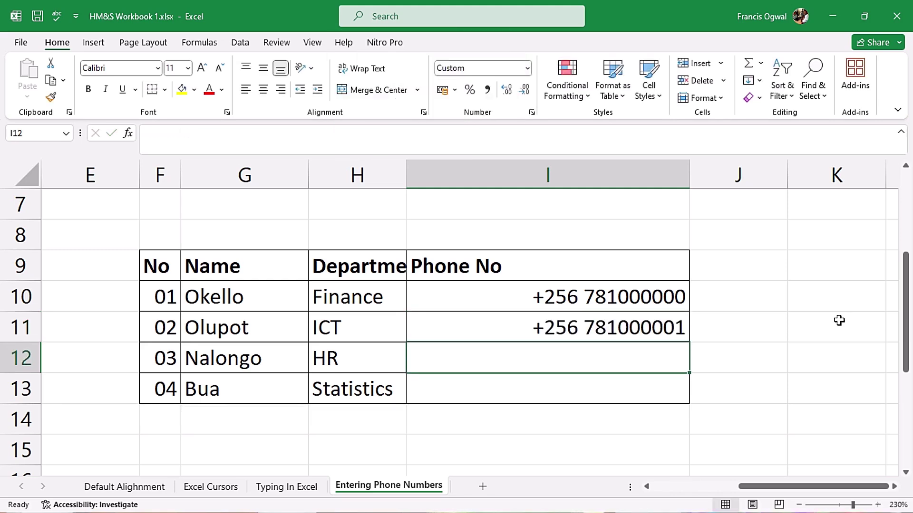
key(ctrl+1)
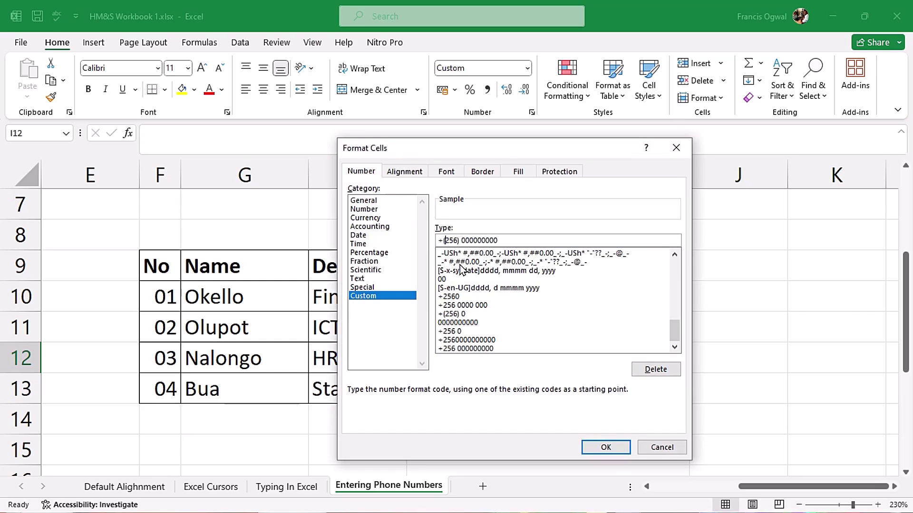
click(599, 446)
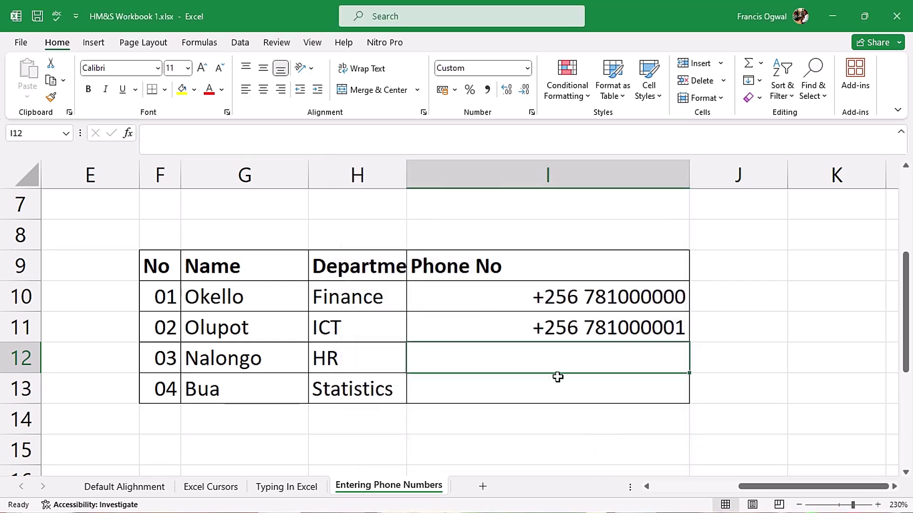
text(0781000000)
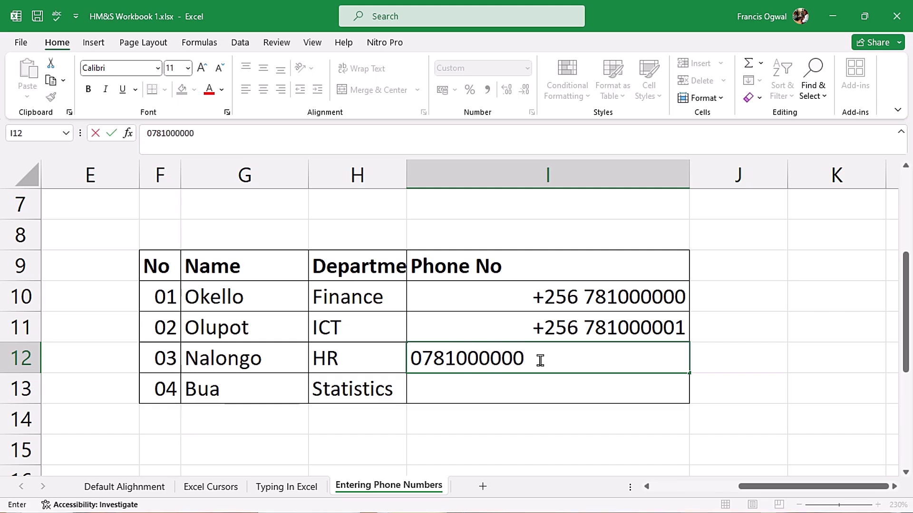
key(Return)
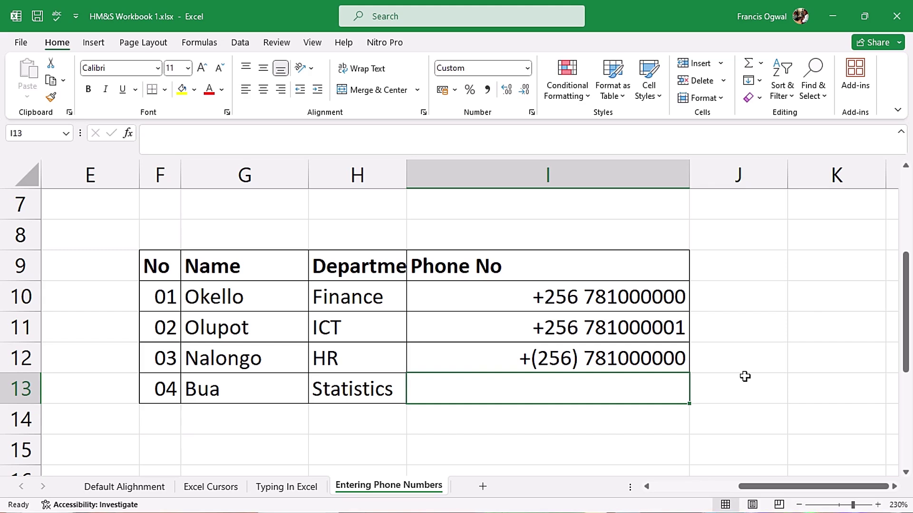
key(ctrl+1)
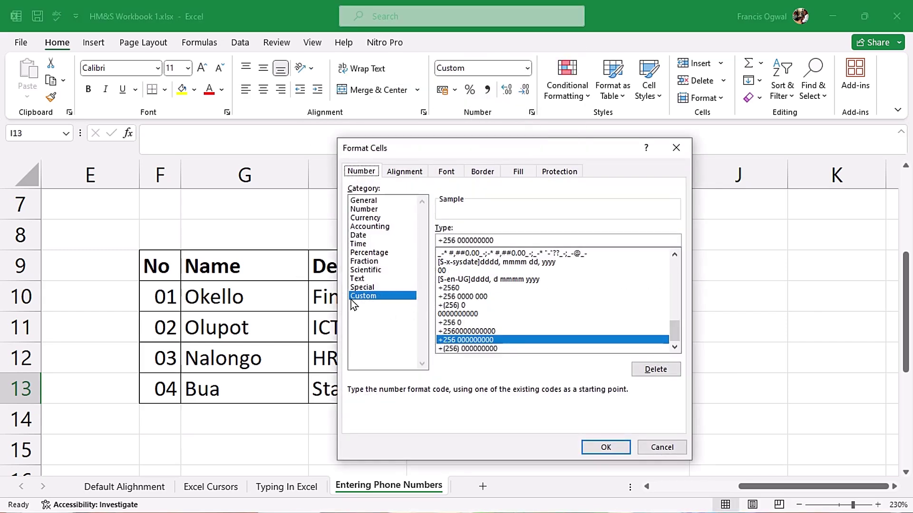
click(510, 242)
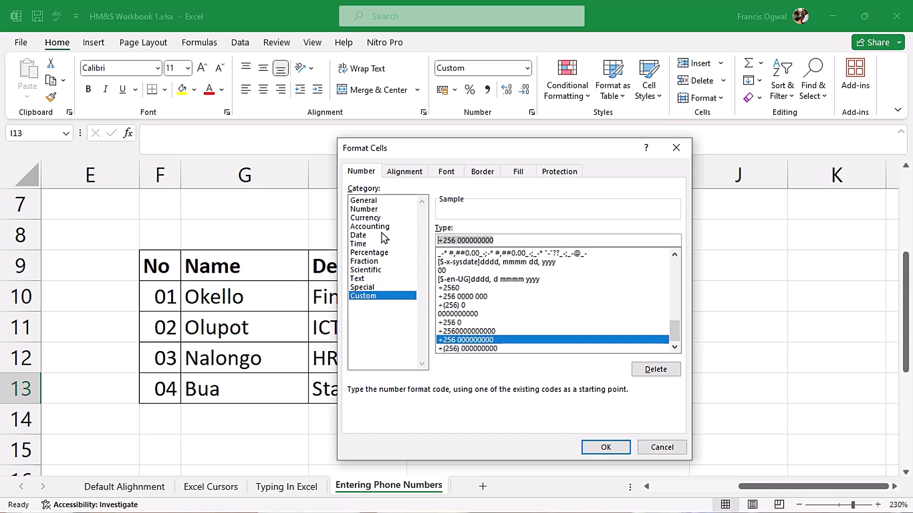
text(+26)
key(BackSpace)
text(56)
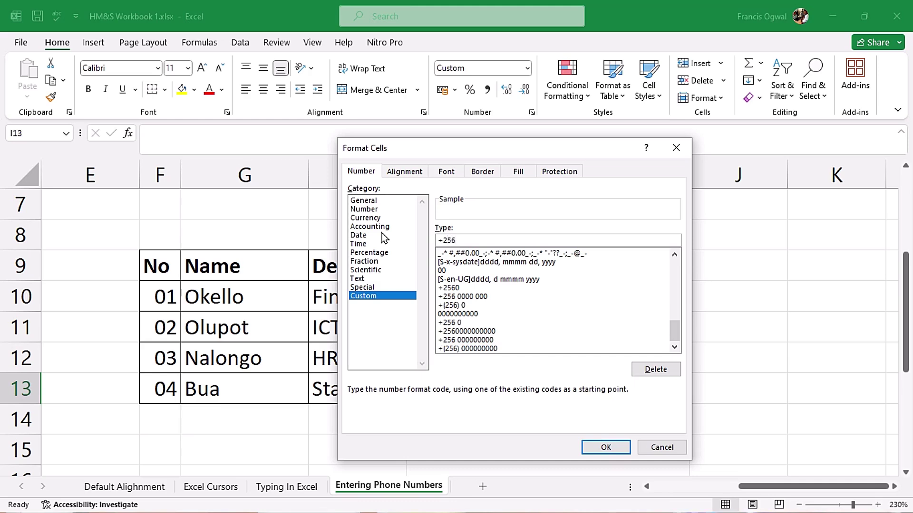
text(-000-000-000)
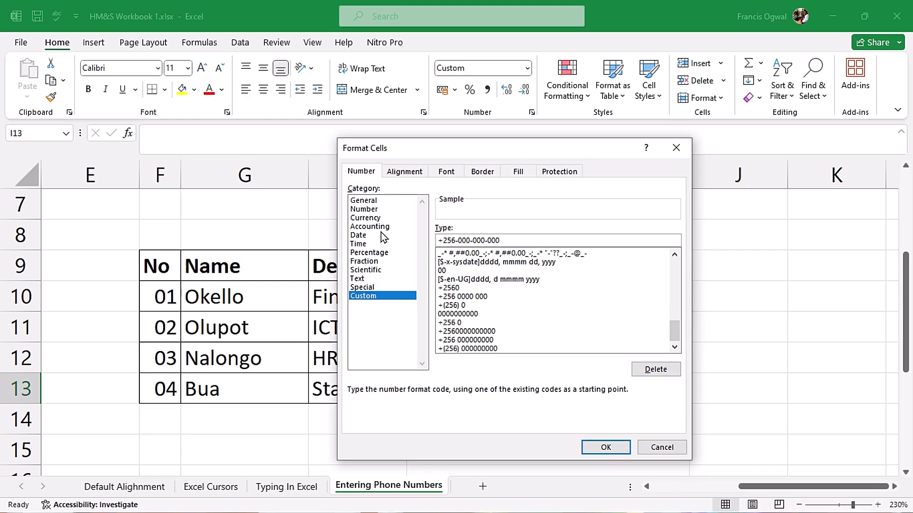
click(612, 445)
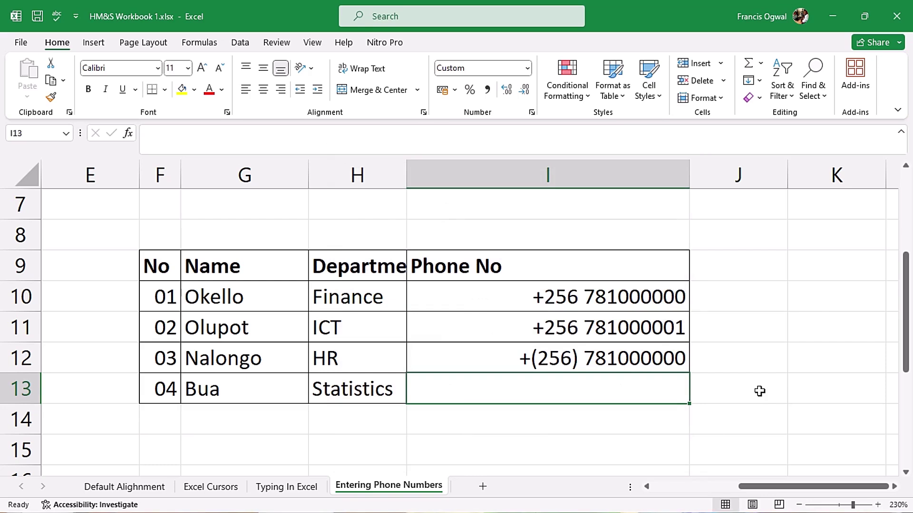
text(0781)
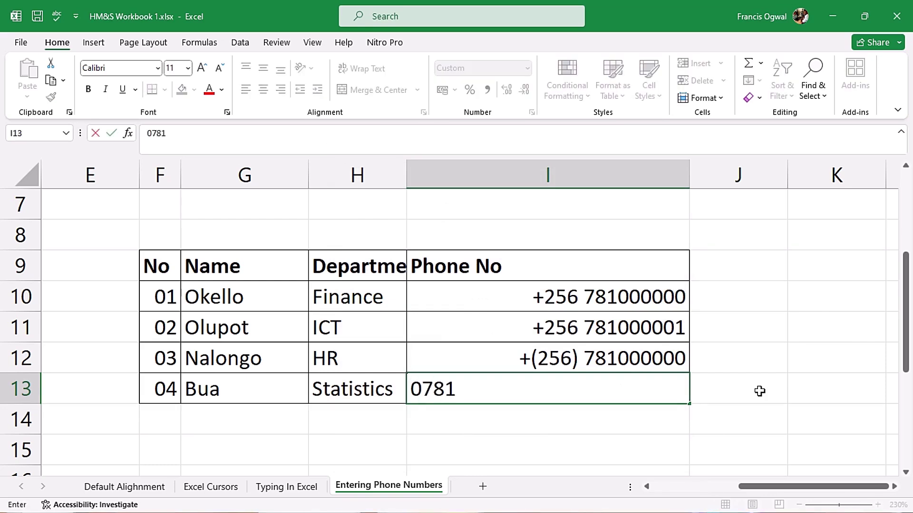
text(000000)
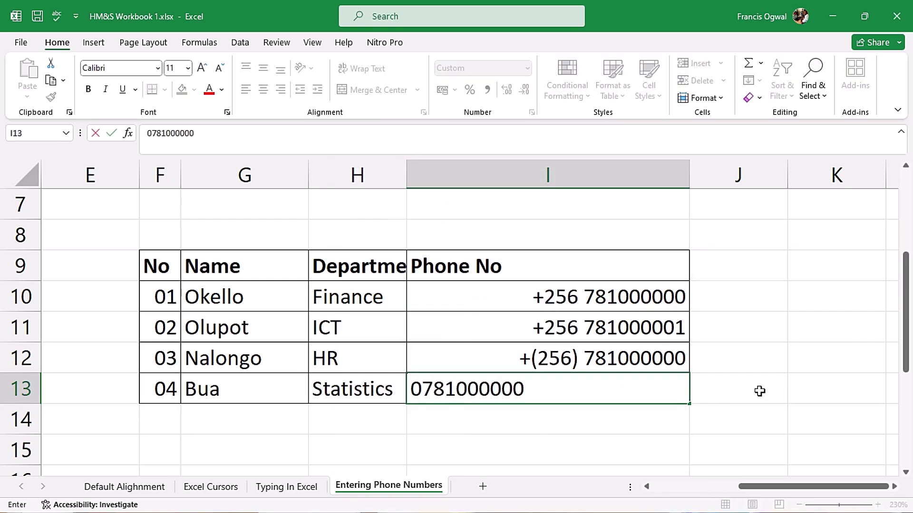
key(Return)
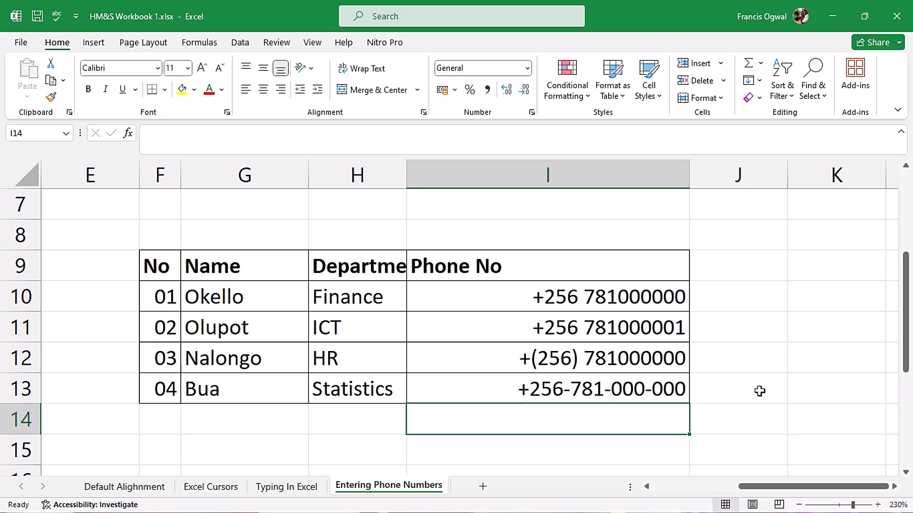